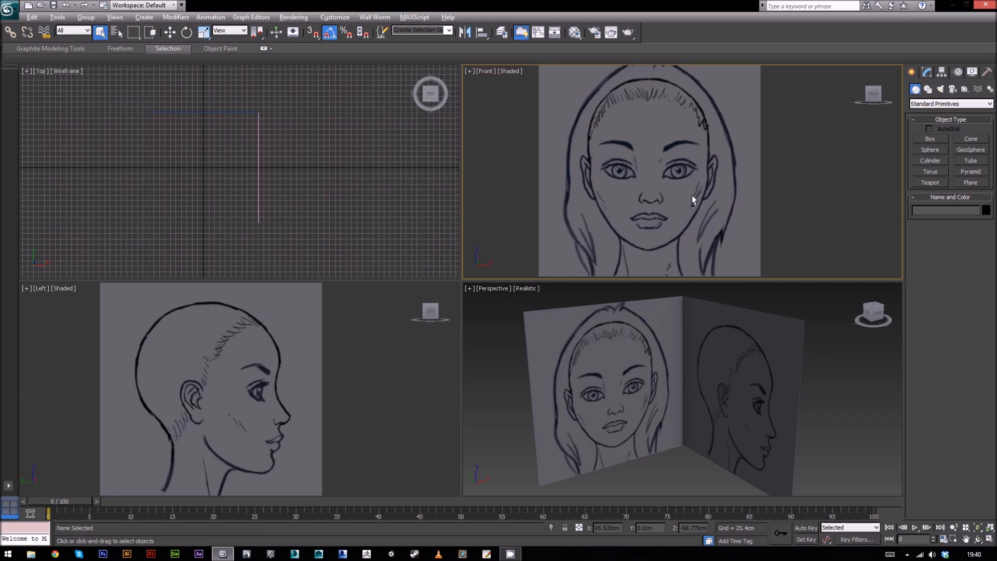
In the maximized Front view, draw a plane about 35 cm long and 41 cm wide just below the right-hand eye of the face reference.
key(alt+w)
key(alt+w)
click(988, 539)
click(989, 539)
click(989, 538)
click(989, 538)
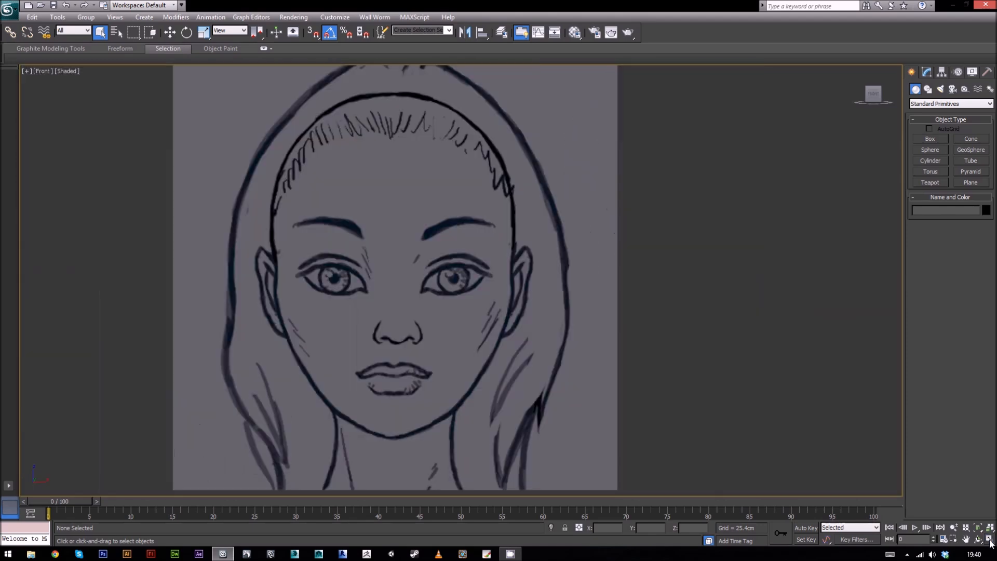
click(989, 540)
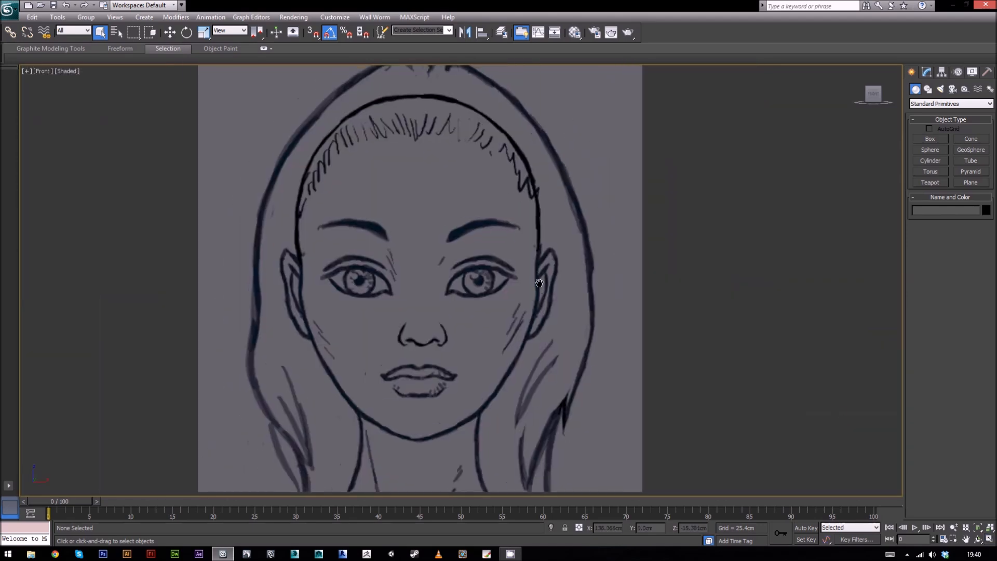
middle_drag(588, 275, 597, 271)
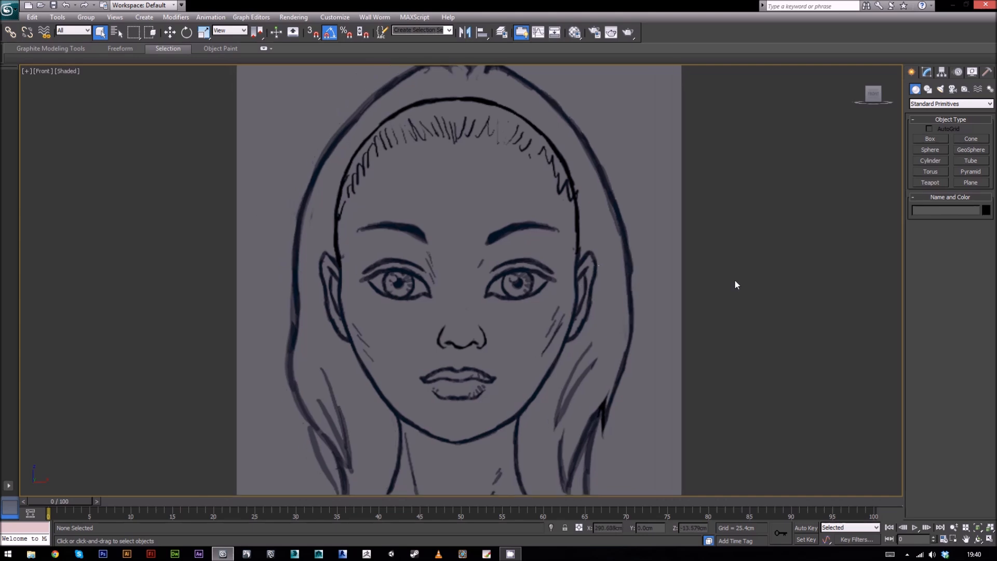
click(968, 182)
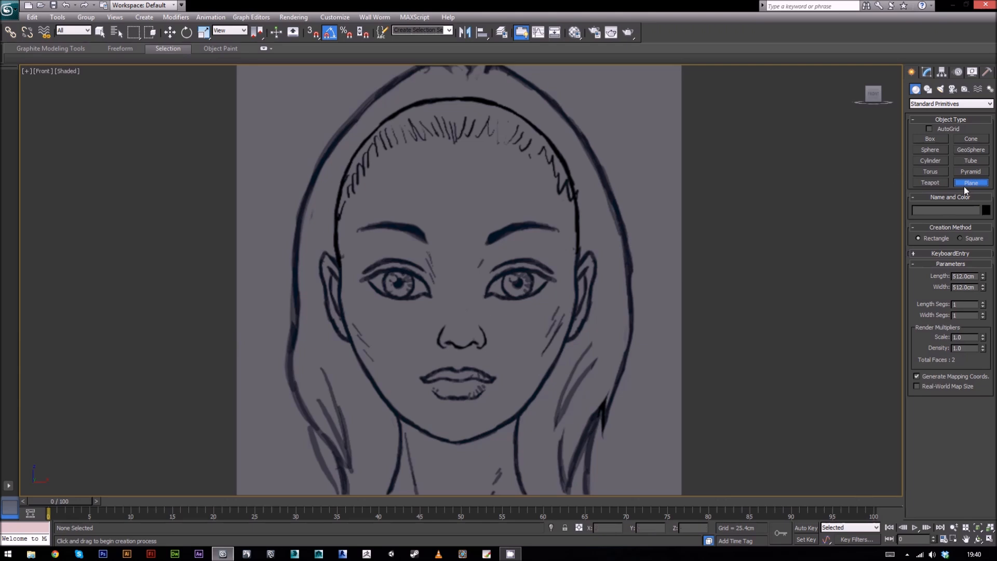
drag(485, 299, 521, 329)
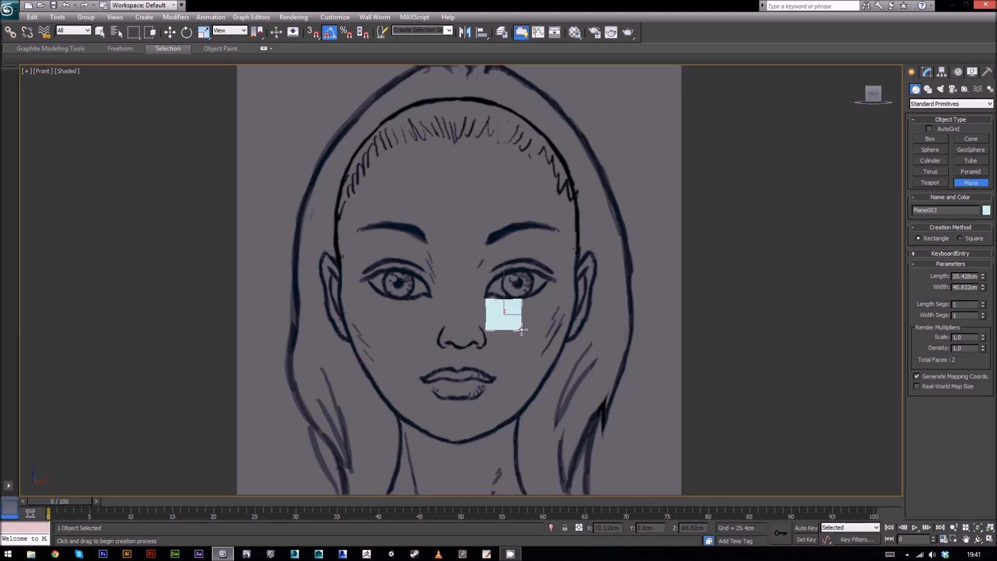
Convert the new plane to an Editable Poly and enter its Vertex level.
click(926, 72)
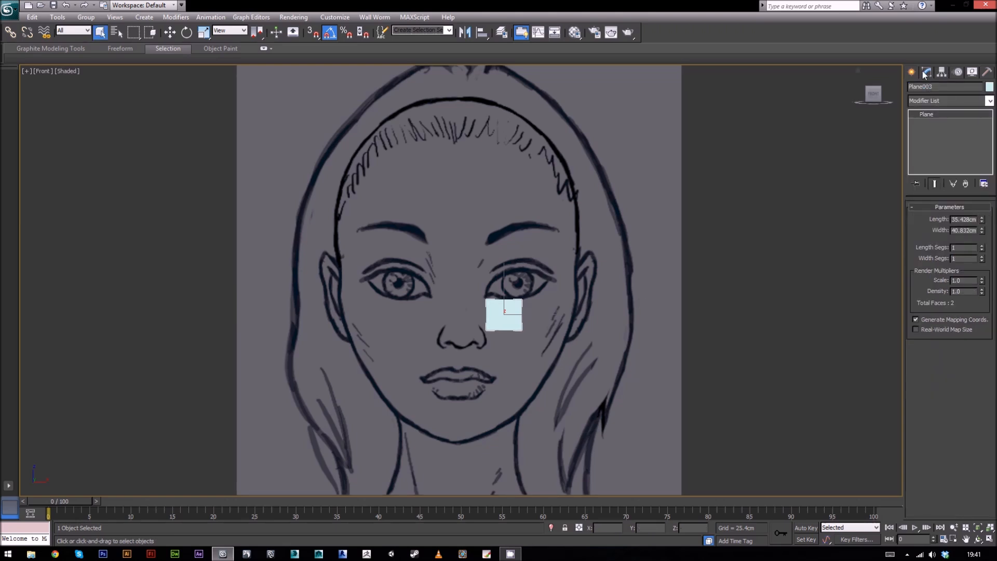
right_click(929, 114)
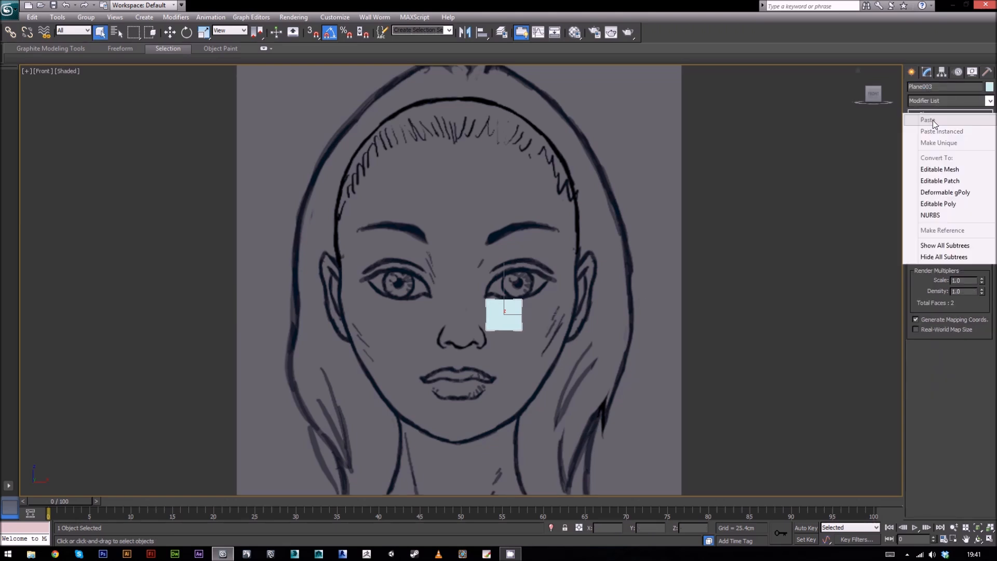
click(950, 203)
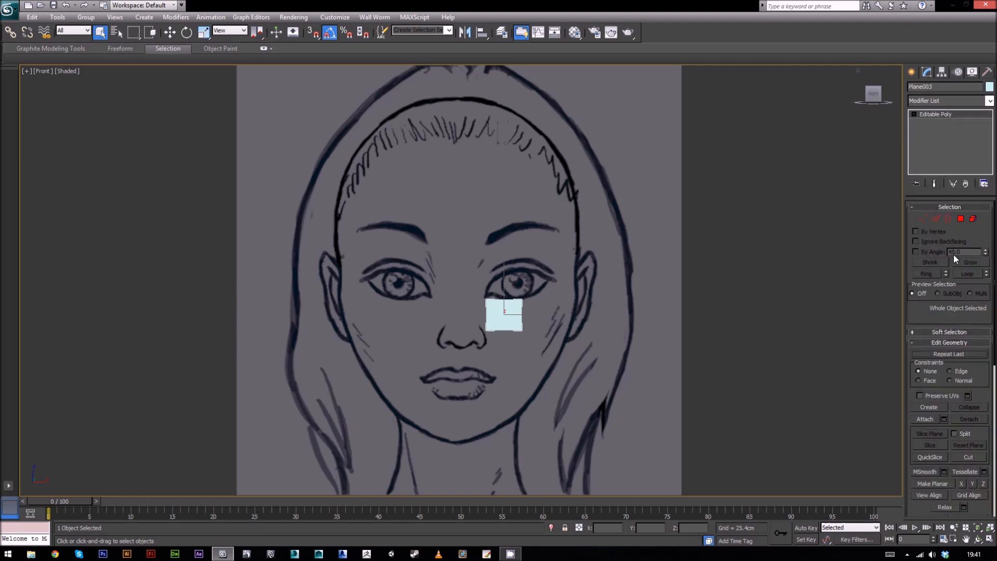
click(936, 225)
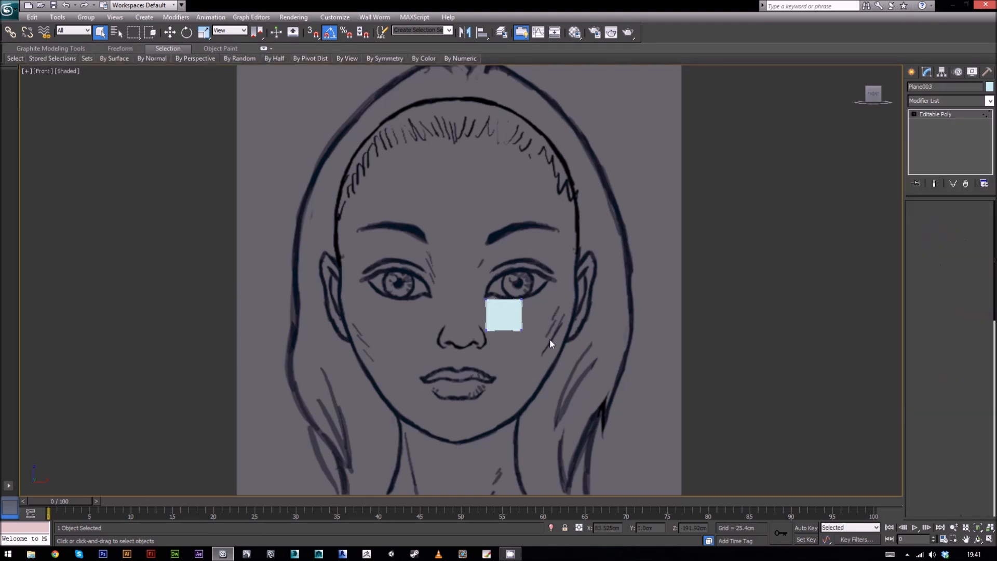
Try moving the plane's upper corner vertex nearest the nose, and undo the move.
scroll(565, 347, up, 5)
middle_drag(565, 348, 538, 320)
drag(447, 252, 565, 359)
drag(478, 330, 502, 350)
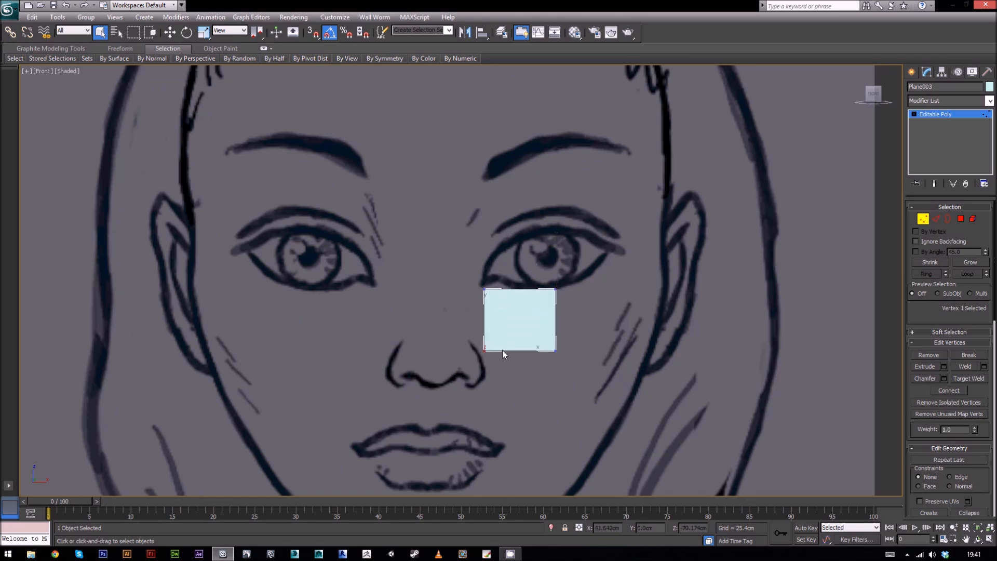
click(460, 264)
drag(495, 301, 492, 268)
key(w)
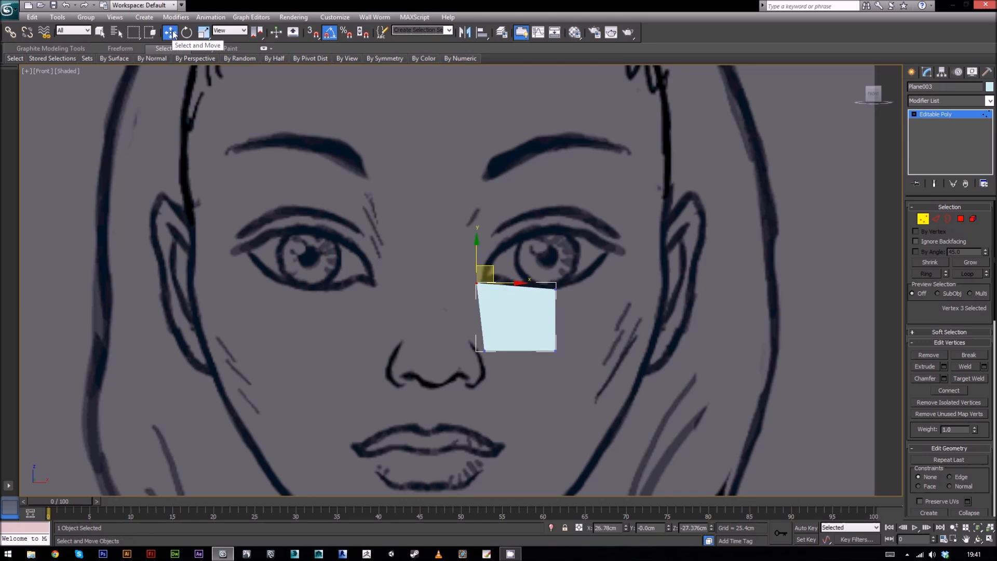
key(ctrl+z)
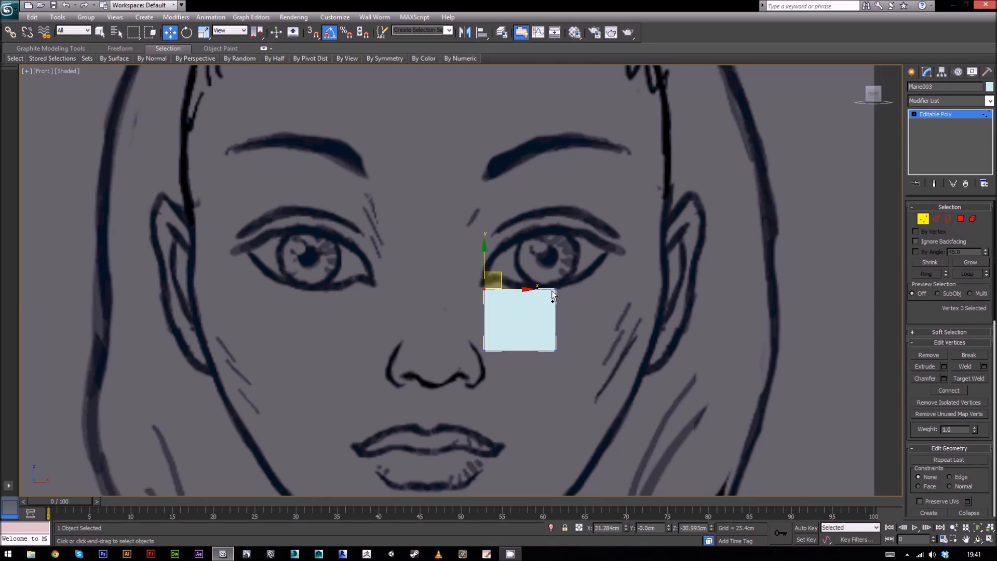
Try moving the plane's lower outer corner vertex inward, and undo the change.
drag(575, 310, 543, 277)
drag(599, 331, 534, 387)
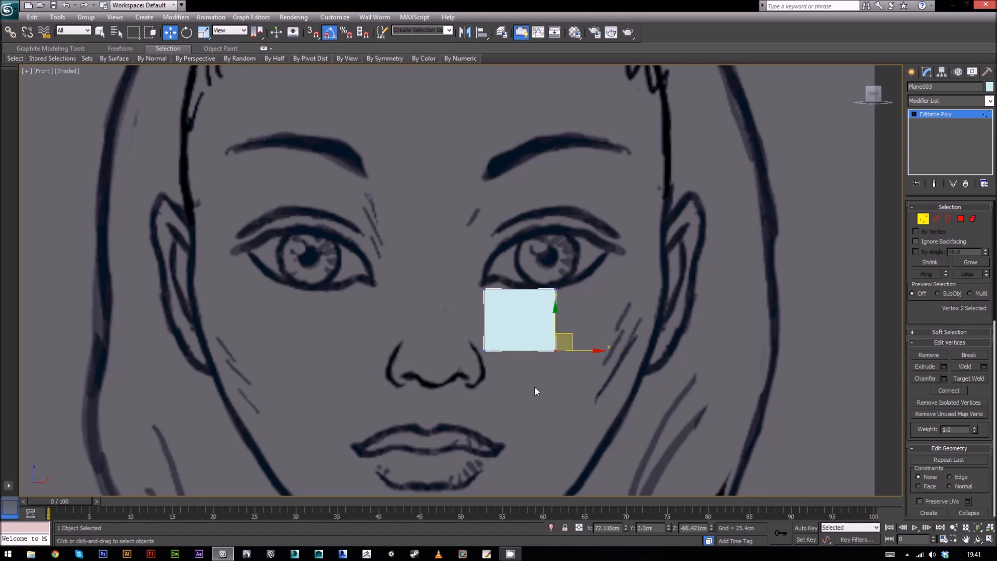
drag(575, 342, 570, 357)
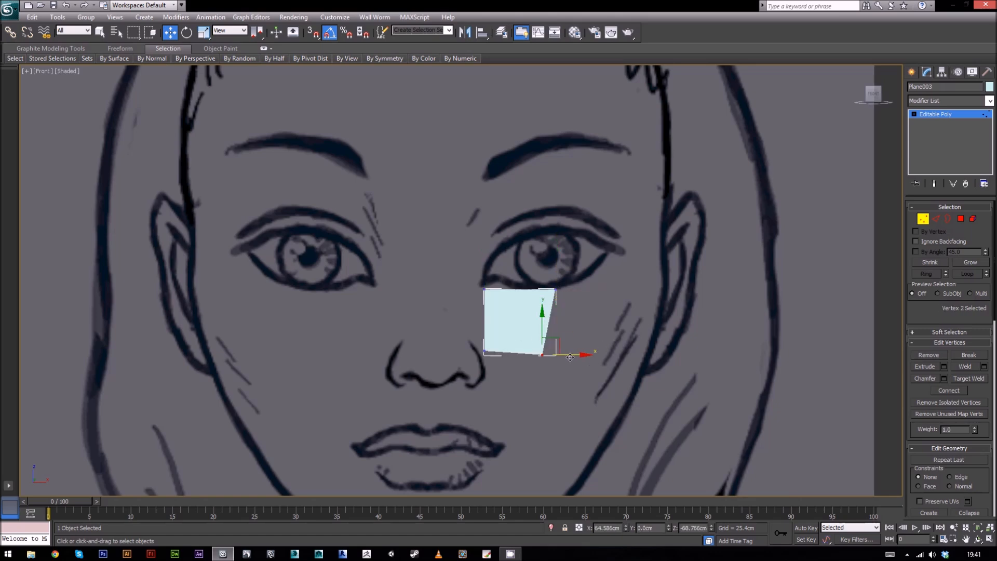
key(ctrl+z)
key(ctrl+z)
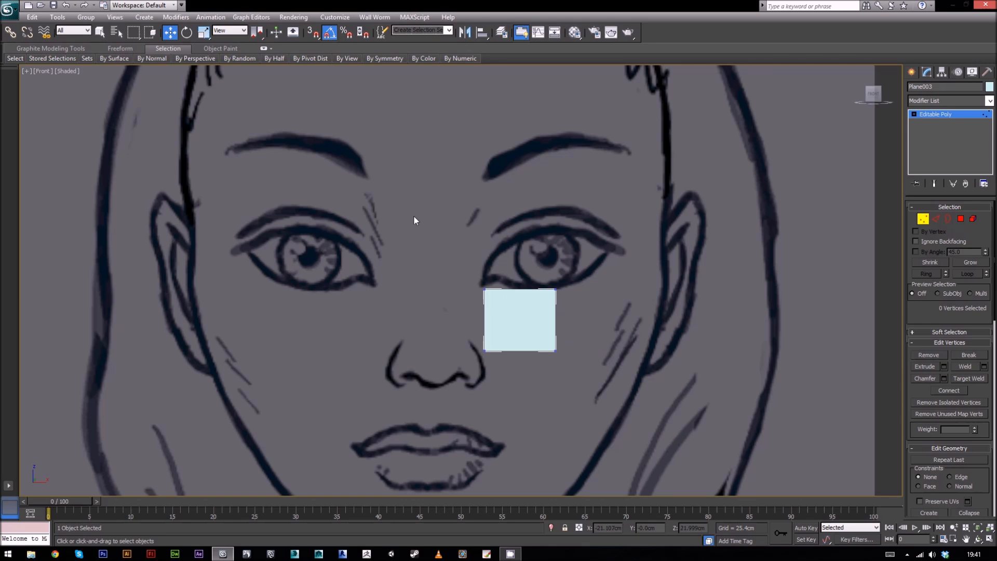
Move all the plane's vertices onto the nose bridge, and align its two inner vertices with the face's vertical centre line using the grid.
drag(573, 378, 573, 379)
drag(533, 305, 458, 267)
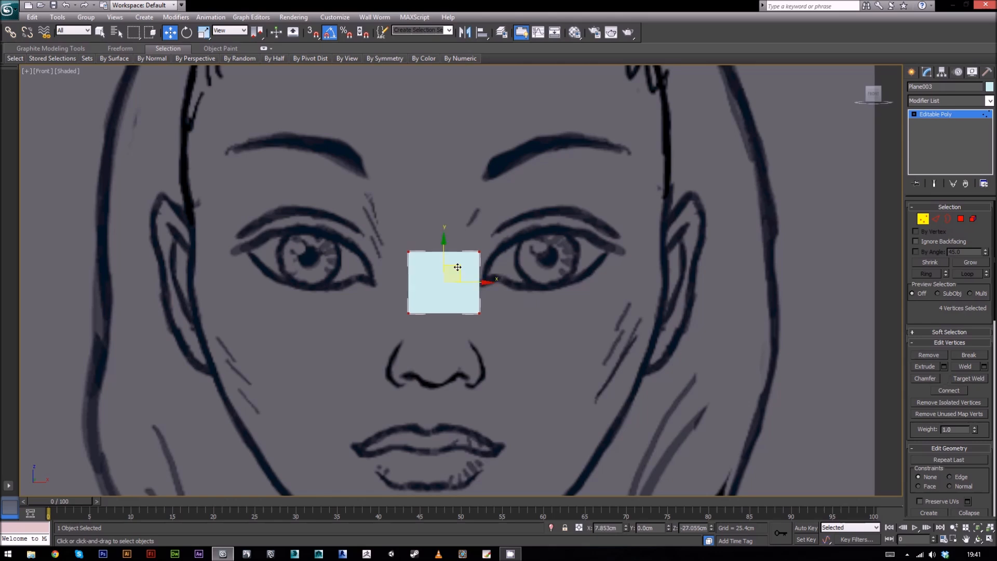
click(388, 218)
drag(388, 213, 425, 349)
drag(427, 284, 449, 302)
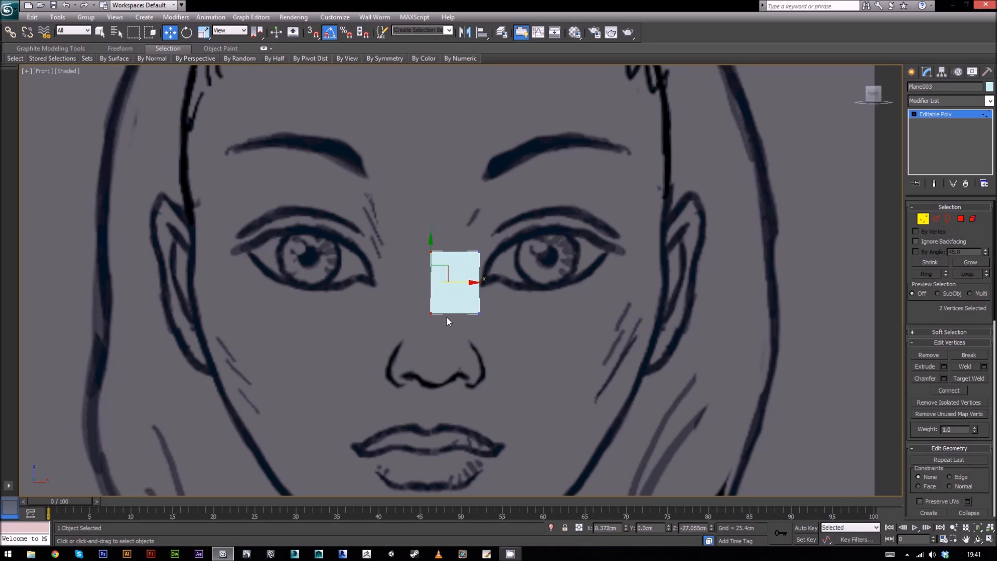
key(g)
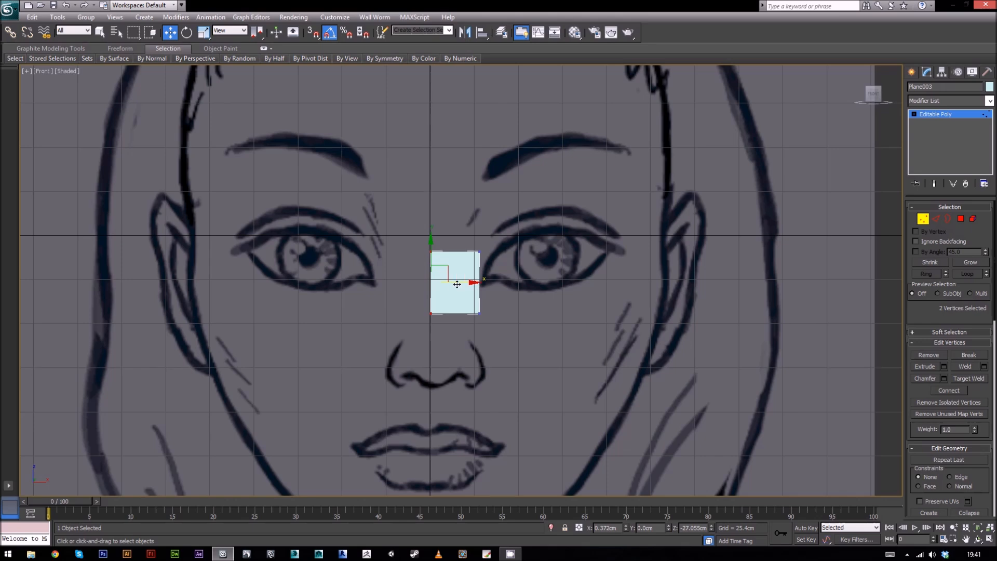
drag(457, 283, 456, 284)
Try snapping the inner vertices to grid points, undo the move, and turn snapping off.
click(313, 33)
drag(431, 254, 431, 277)
key(ctrl+z)
right_click(314, 33)
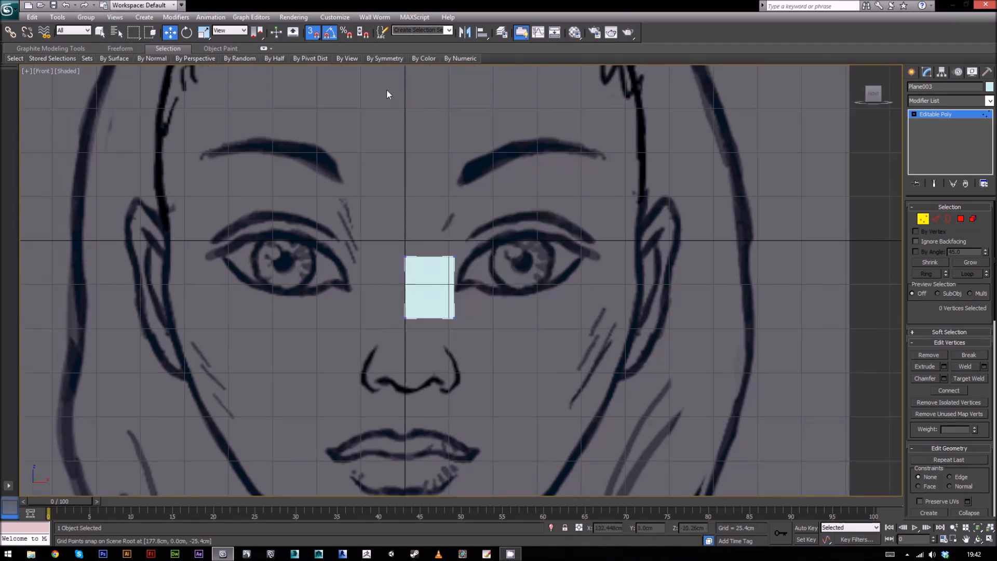
key(s)
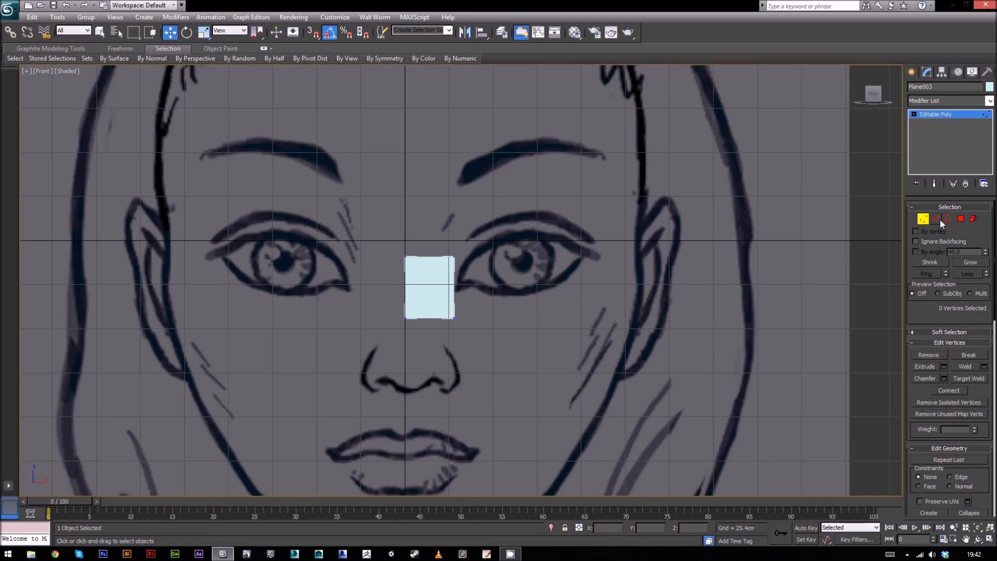
Connect the plane's two vertical edges with one horizontal edge across the middle.
scroll(473, 306, up, 2)
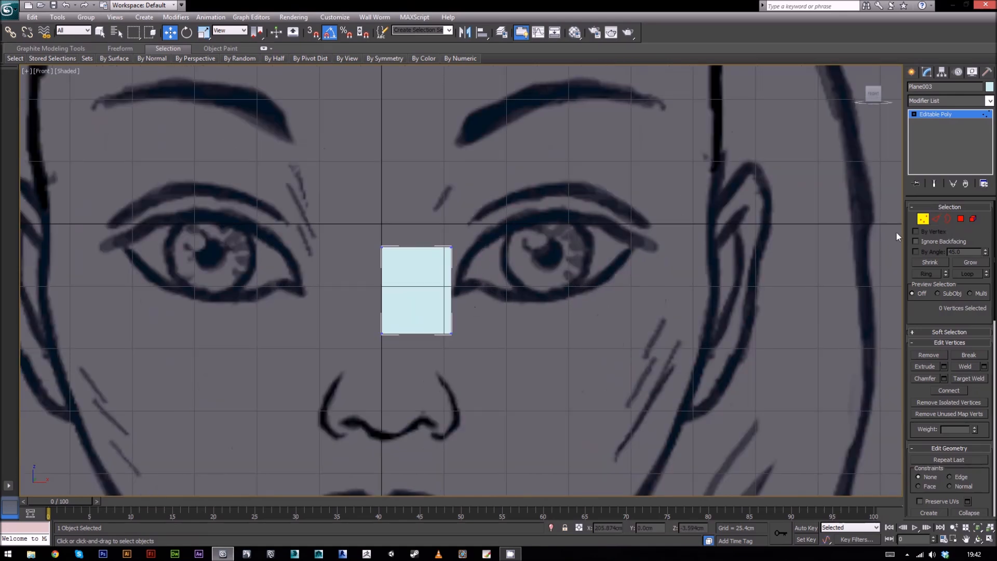
click(934, 219)
click(922, 219)
click(937, 217)
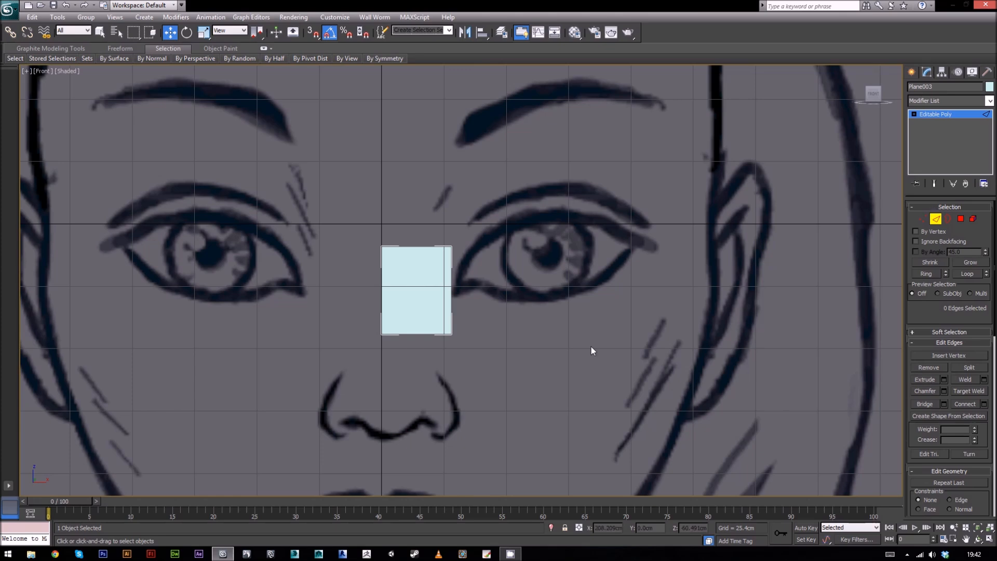
drag(432, 296, 353, 303)
scroll(921, 319, down, 2)
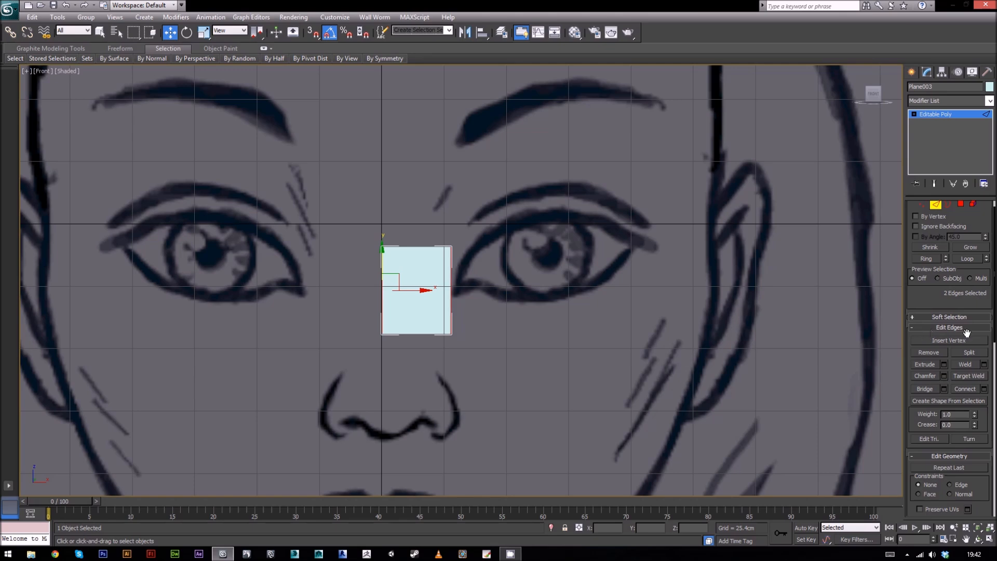
click(974, 390)
Try moving the new horizontal middle edge, undo the move, and deselect the edge.
scroll(431, 317, up, 5)
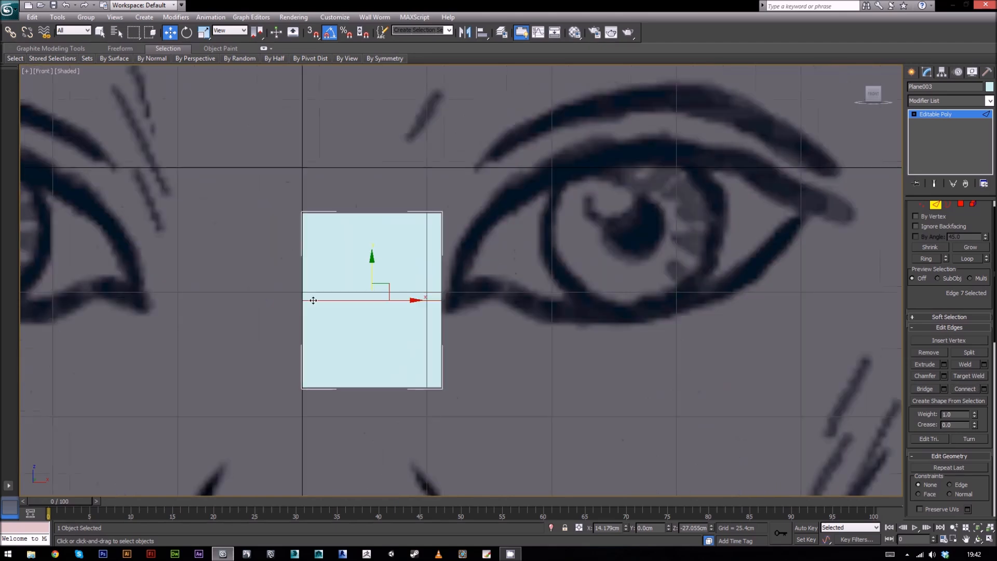
click(510, 294)
click(405, 302)
mouse_move(385, 283)
mouse_down()
mouse_move(349, 276)
mouse_move(422, 310)
mouse_move(427, 287)
mouse_move(377, 285)
mouse_move(375, 294)
mouse_up()
key(ctrl+z)
click(540, 311)
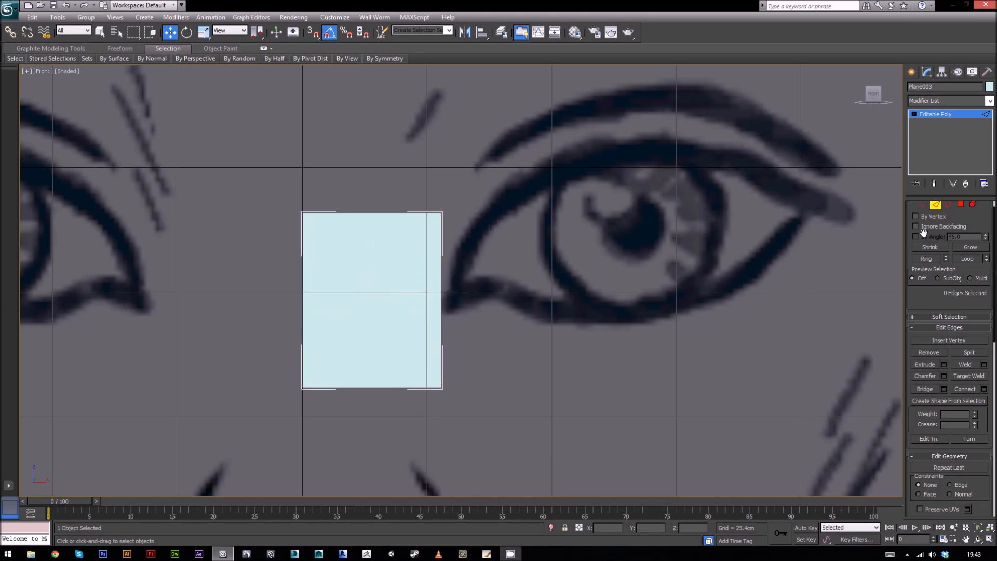
Move the middle vertex of the plane's outer side slightly outward and down to the inner corner of the right-hand eye.
click(934, 205)
drag(457, 297, 430, 307)
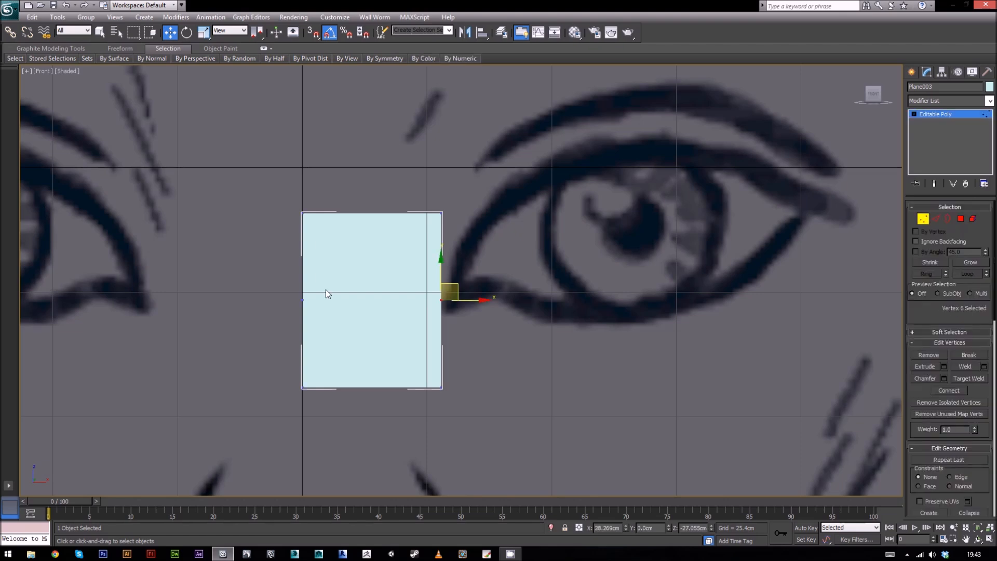
drag(290, 291, 318, 309)
click(576, 335)
mouse_move(538, 311)
middle_down()
mouse_move(530, 348)
mouse_move(537, 318)
middle_up()
scroll(530, 348, down, 2)
mouse_move(469, 286)
mouse_down()
mouse_move(437, 302)
mouse_move(468, 295)
mouse_up()
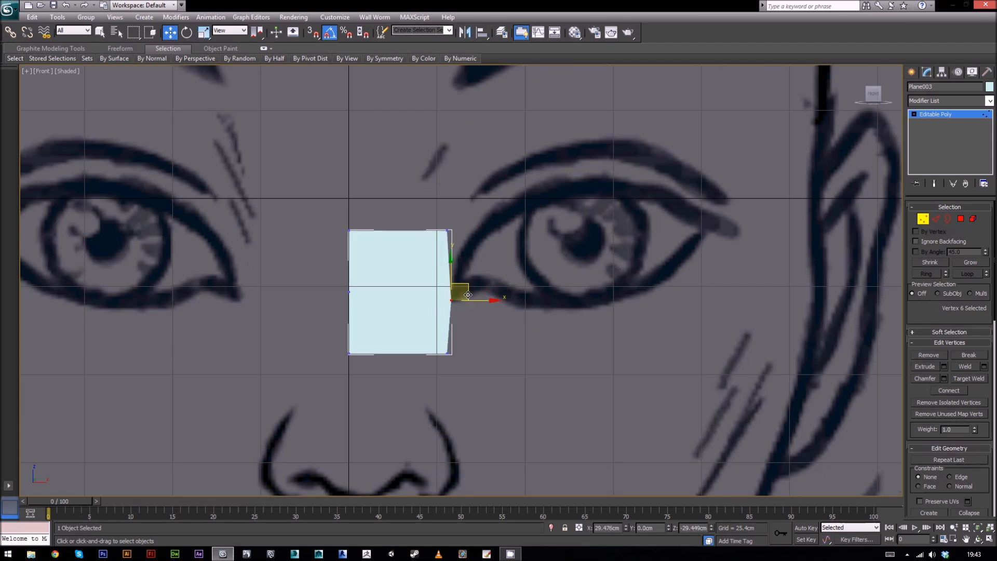
drag(471, 222, 444, 243)
click(471, 354)
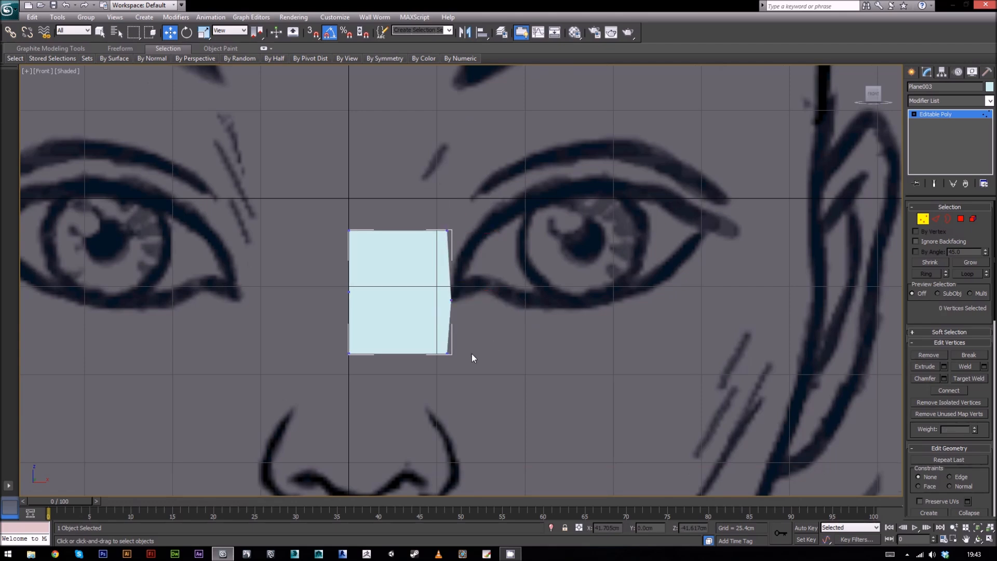
drag(468, 350, 442, 366)
click(566, 358)
Extend the plane's upper outer edge outward and slightly upward over the right-hand eye as a new polygon.
click(935, 219)
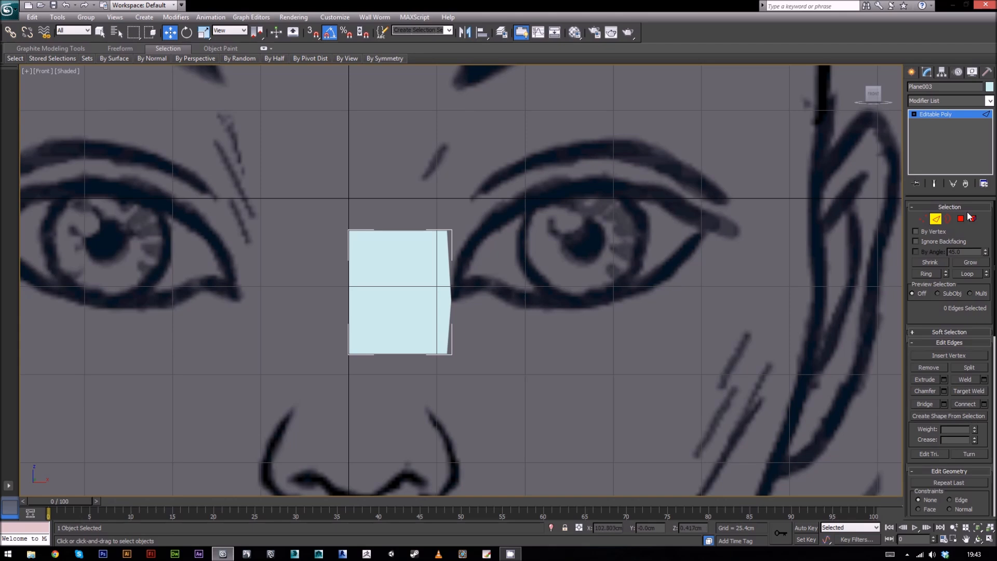
click(450, 267)
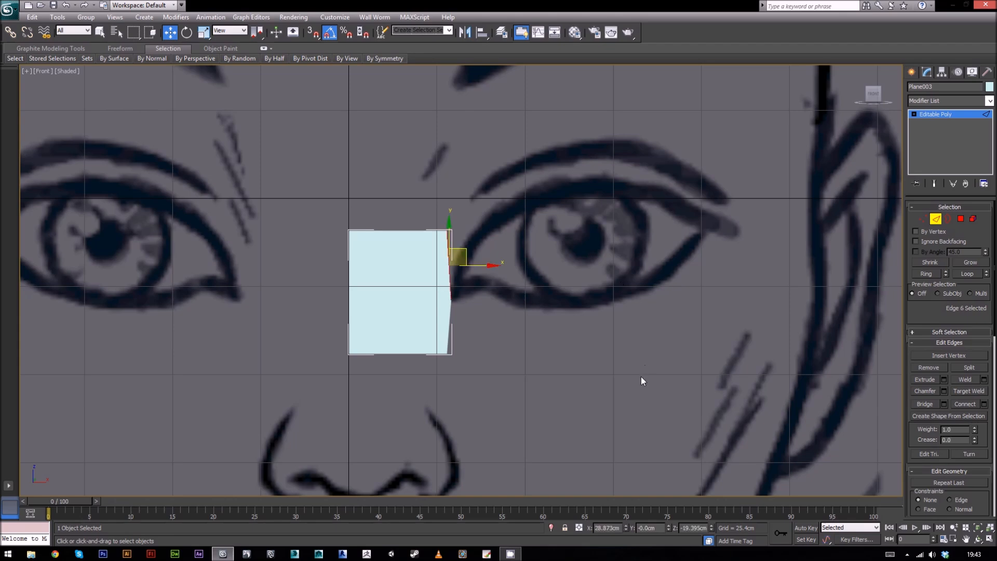
click(596, 348)
click(446, 273)
shift+click(466, 251)
shift+drag(466, 252, 541, 233)
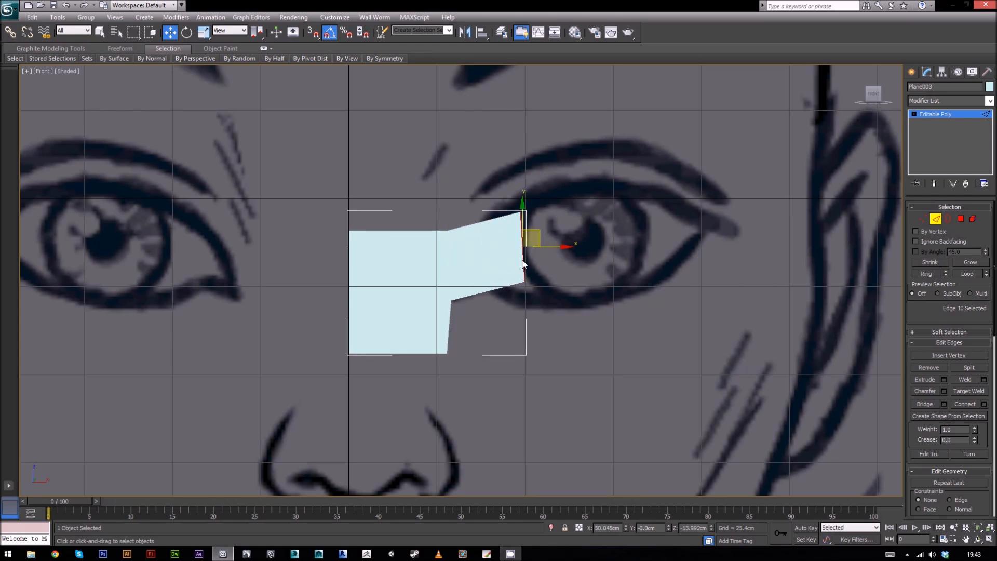
click(689, 312)
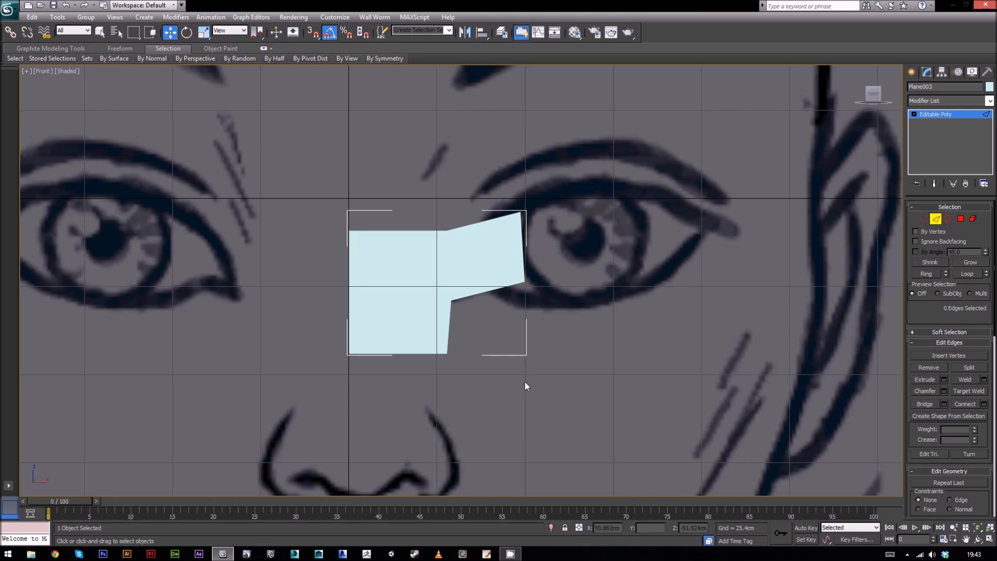
Make the mesh see-through and display its edged faces over the reference drawing.
key(alt+x)
key(alt+x)
key(alt+x)
key(F4)
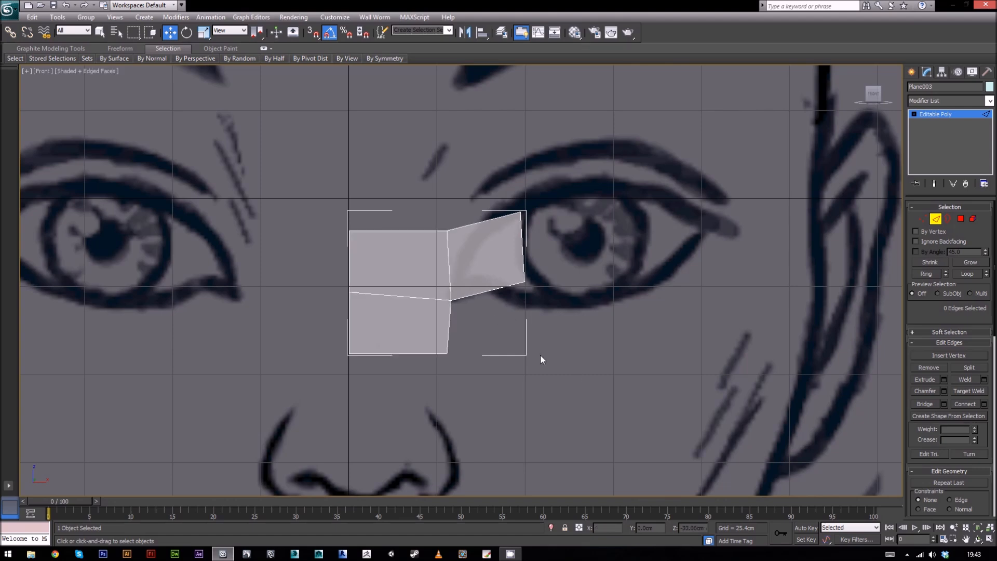
Move the upper and lower outer vertices of the nose-bridge polygons inward, leaving the middle vertex at the inner eye corner.
click(935, 220)
click(922, 219)
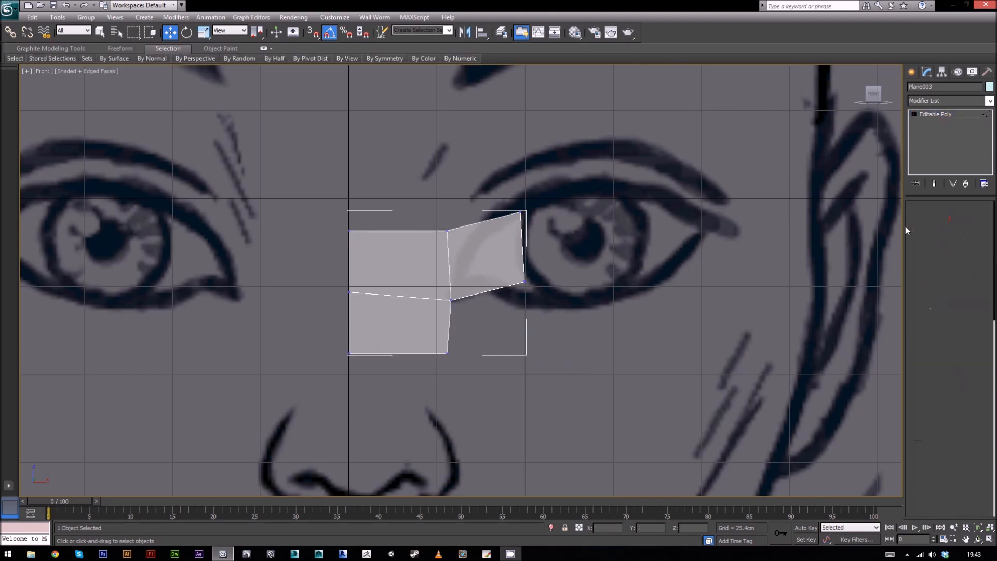
click(450, 300)
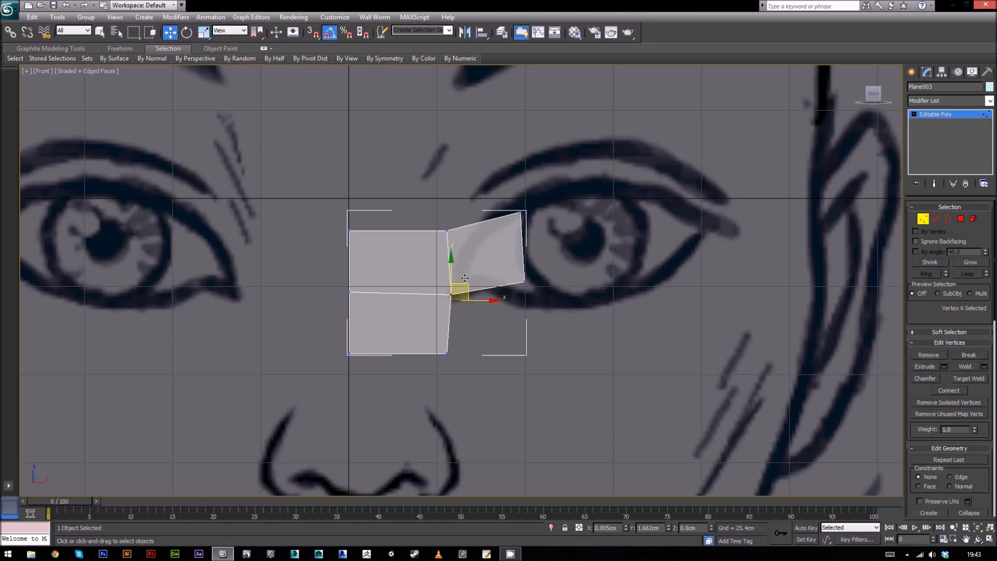
click(447, 230)
click(459, 219)
click(447, 230)
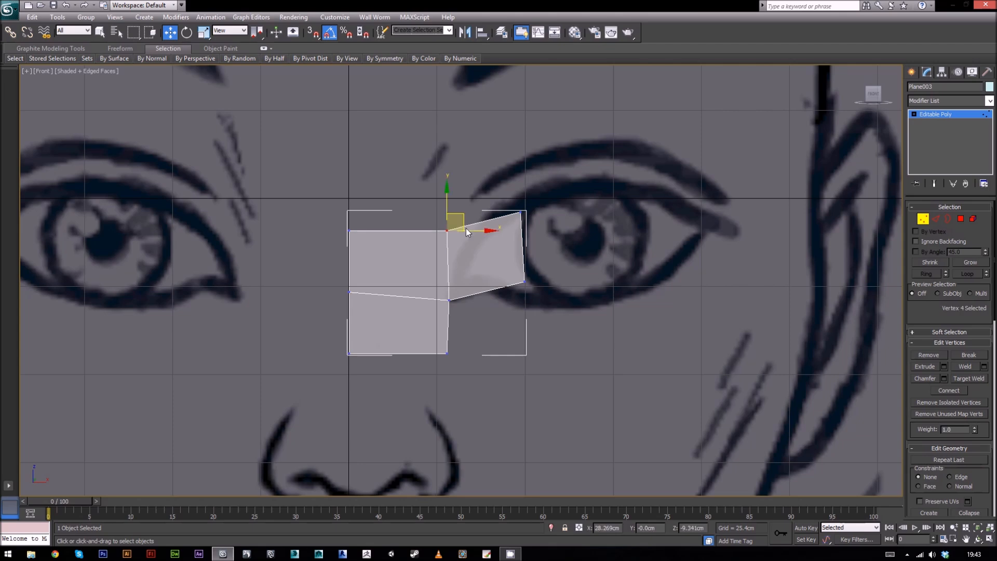
drag(447, 230, 419, 224)
click(447, 354)
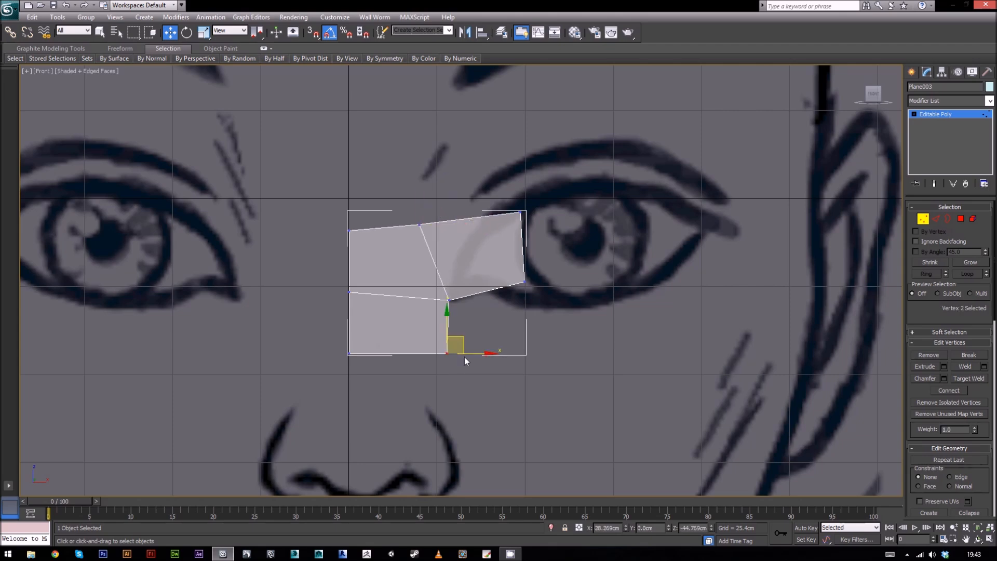
drag(447, 352, 423, 350)
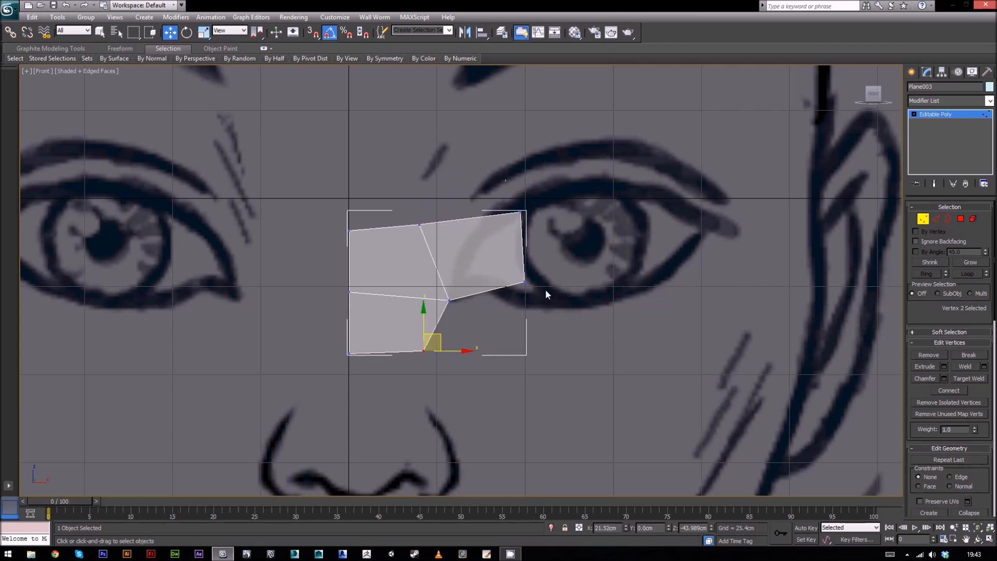
Raise the upper eye polygon's two outer vertices together, up and outward above the right-hand eye, and deselect them.
drag(547, 299, 506, 205)
drag(531, 238, 597, 128)
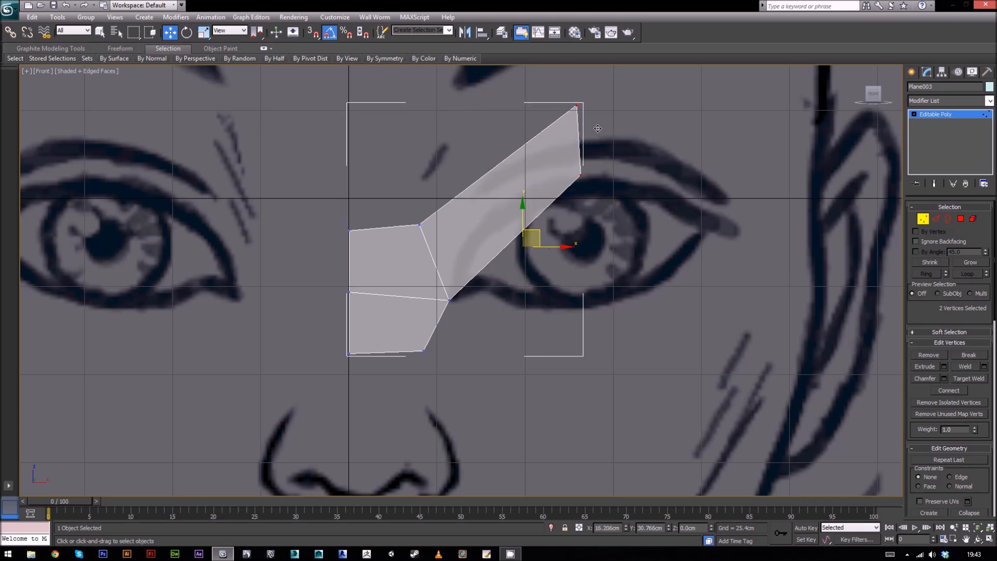
middle_drag(675, 189, 628, 245)
scroll(628, 245, down, 3)
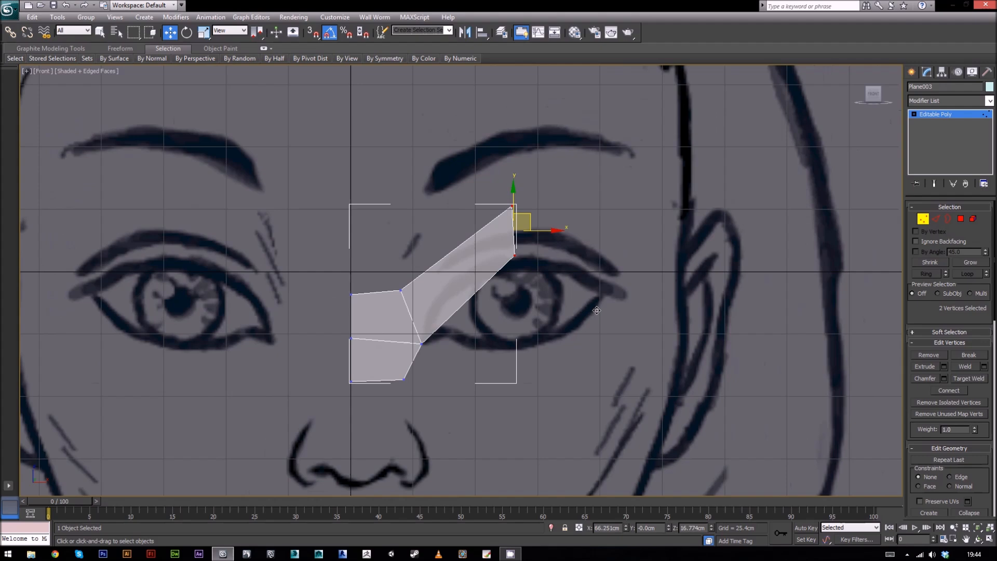
middle_drag(596, 310, 590, 275)
click(504, 338)
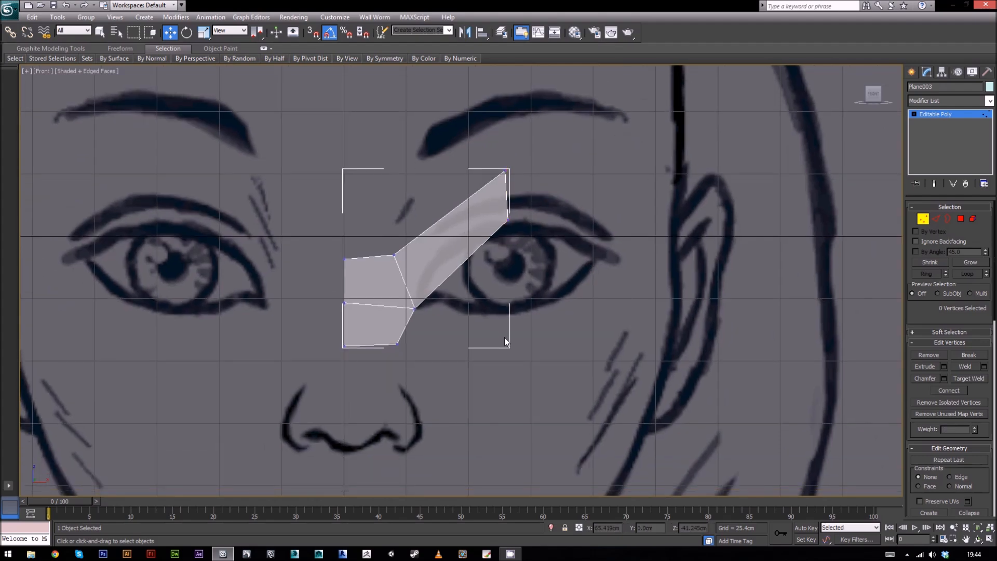
Extend the lower nose-bridge polygon's outer edge outward and slightly downward beneath the right-hand eye as a new polygon.
click(934, 219)
click(407, 324)
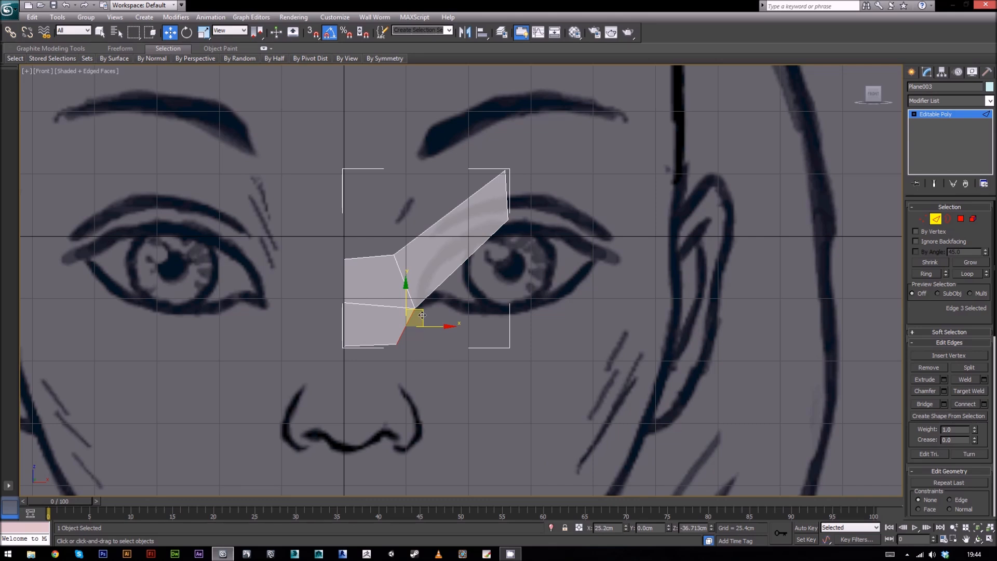
shift+drag(422, 315, 422, 315)
shift+drag(427, 316, 522, 355)
mouse_move(627, 363)
middle_down()
mouse_move(635, 348)
mouse_move(637, 362)
middle_up()
Raise the new lower polygon's two outer vertices so its upper one meets the lower eyelid line.
key(1)
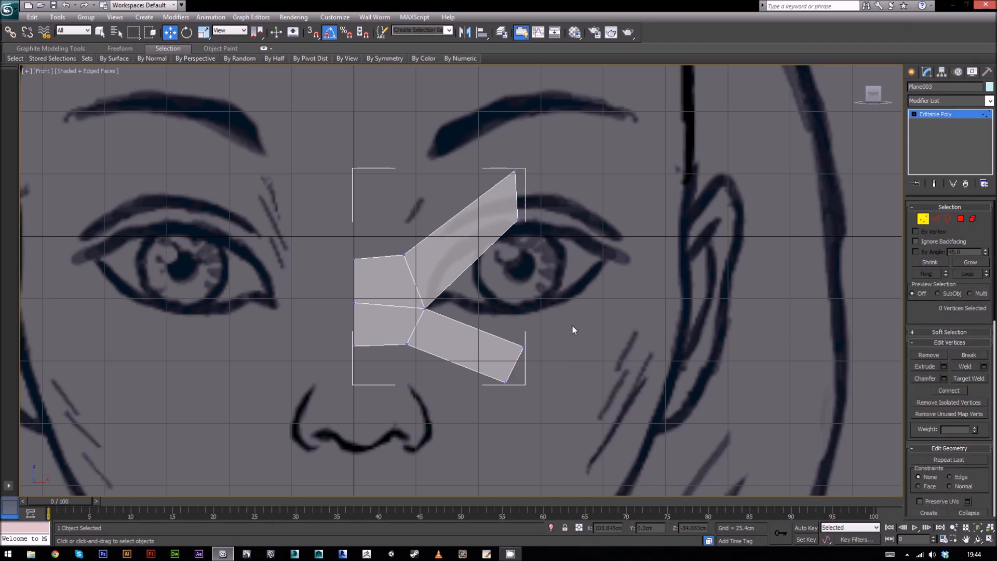
drag(543, 329, 538, 304)
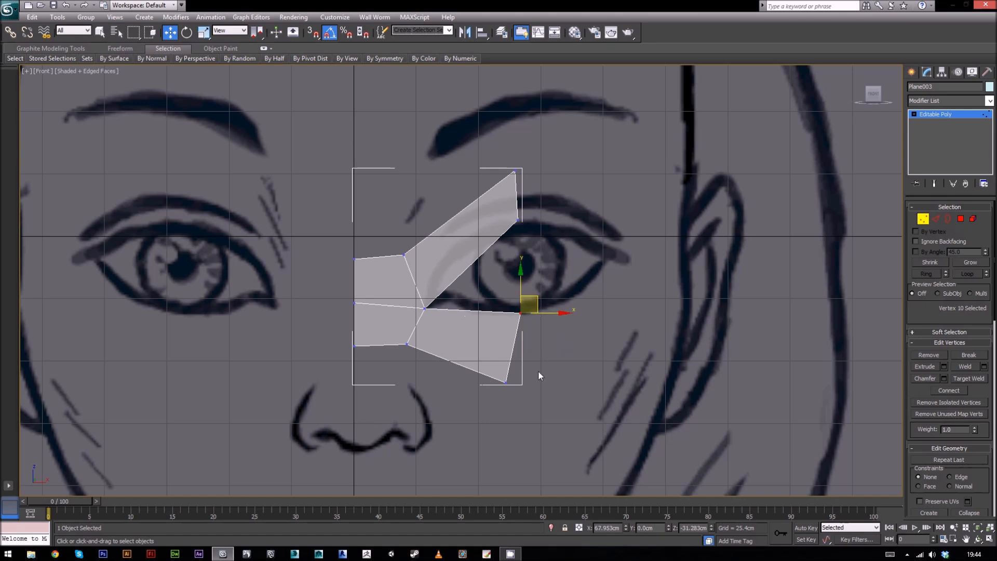
drag(500, 397, 536, 354)
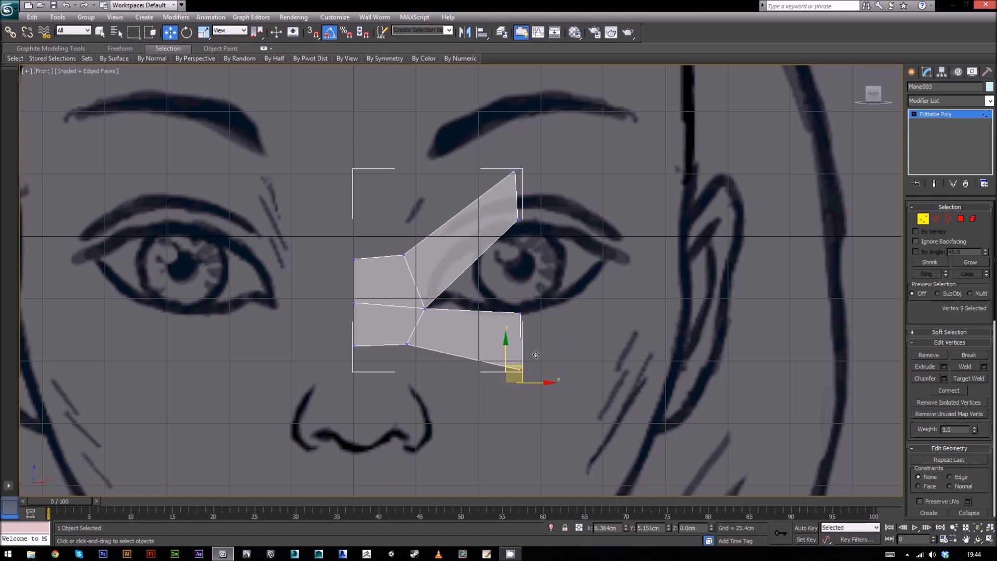
Nudge the upper strip's top outer vertex slightly upward and the inner eye corner vertex slightly toward the nose.
mouse_move(540, 140)
mouse_down()
mouse_move(503, 180)
mouse_move(527, 148)
mouse_up()
mouse_move(437, 288)
mouse_down()
mouse_move(418, 323)
mouse_move(430, 293)
mouse_up()
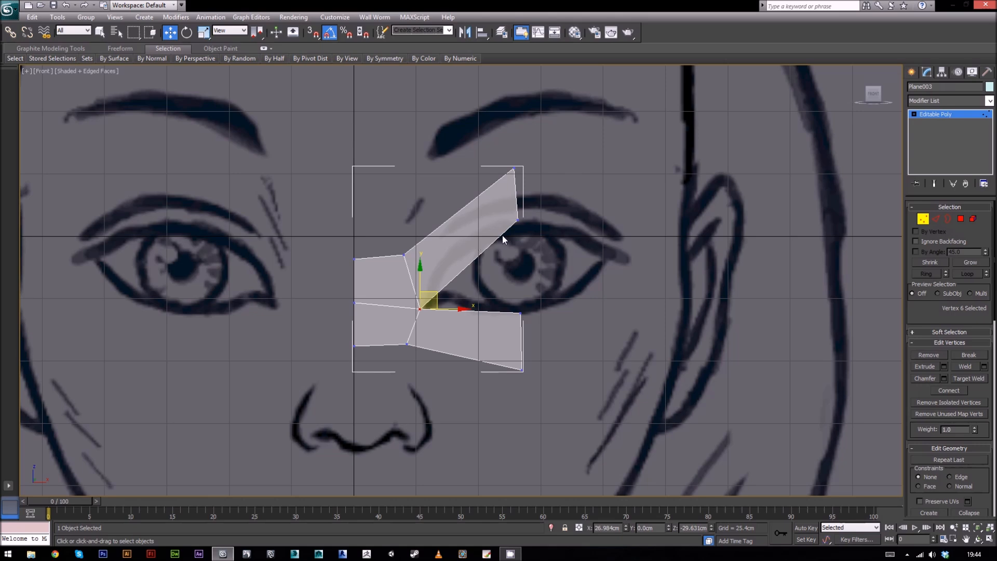
scroll(487, 307, down, 3)
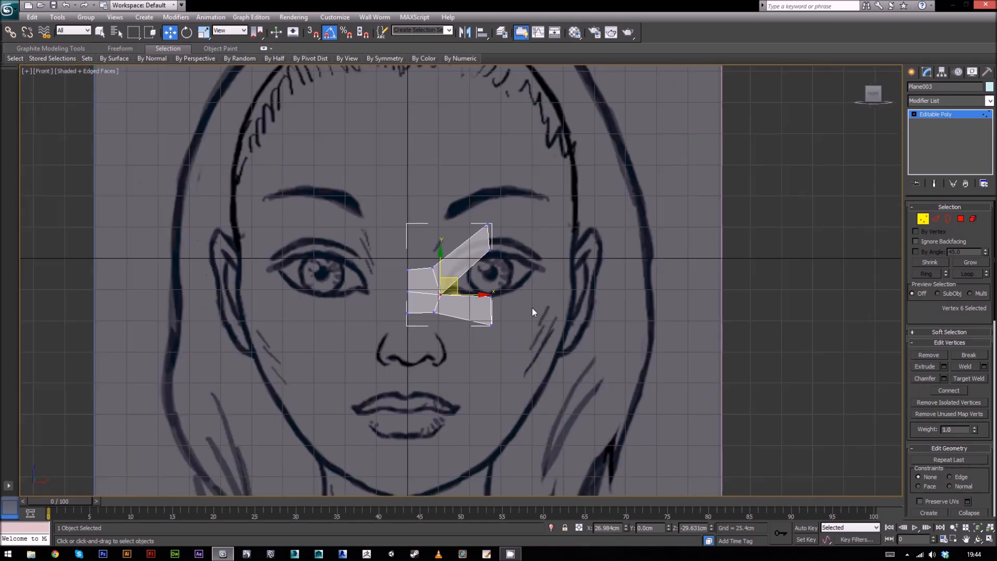
scroll(535, 306, up, 4)
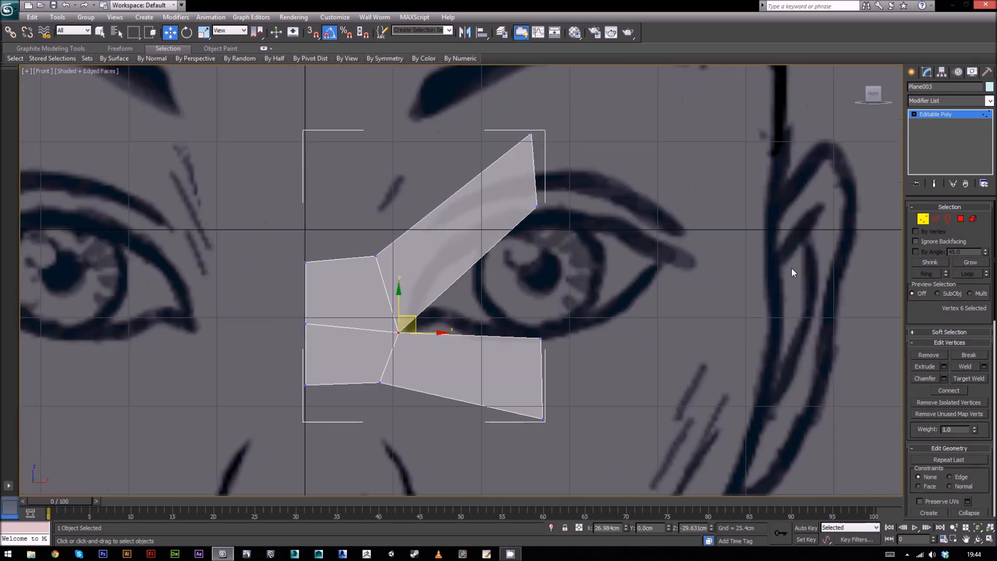
Connect the two long edges of the strip above the eye with one segment.
click(934, 219)
drag(417, 154, 486, 268)
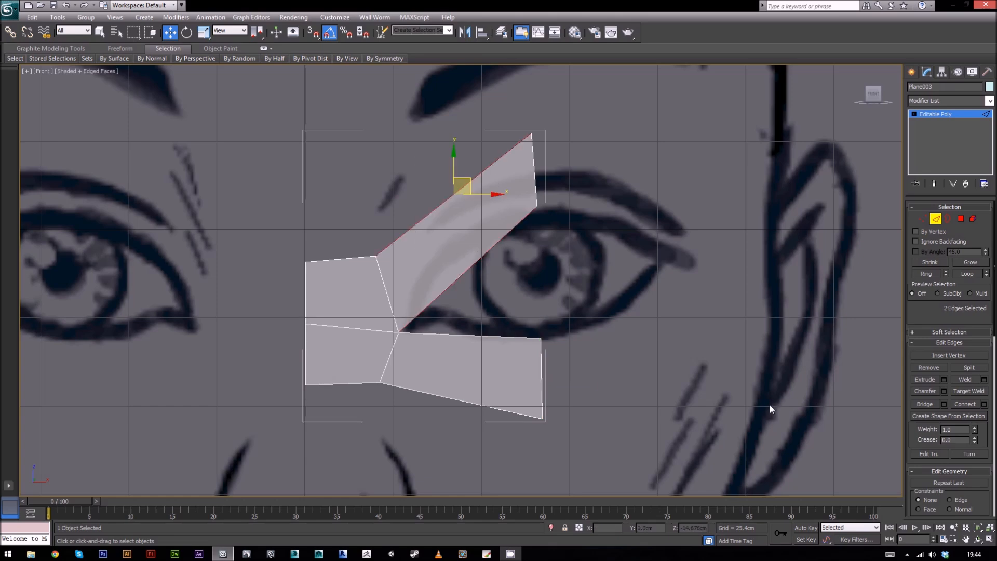
click(984, 404)
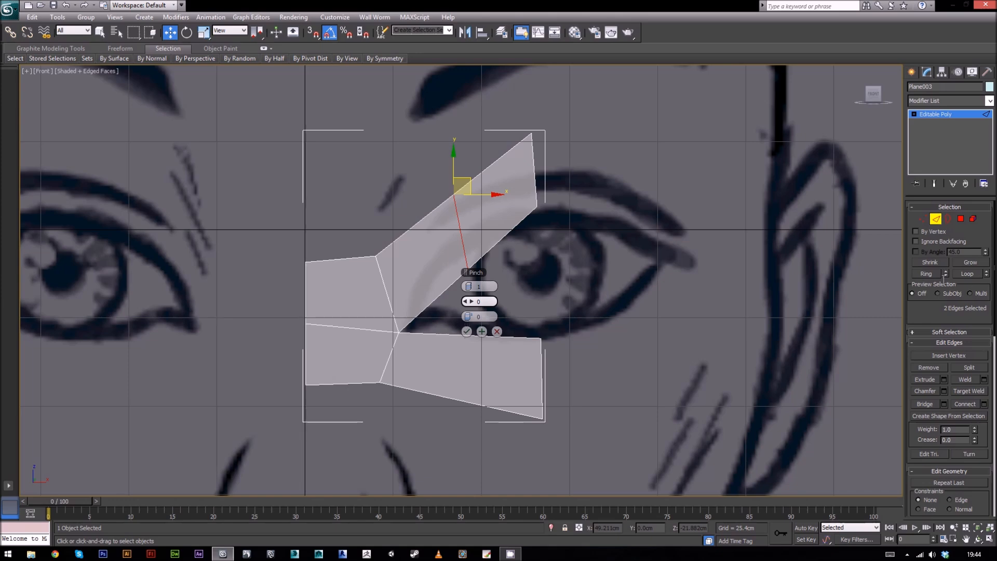
click(923, 223)
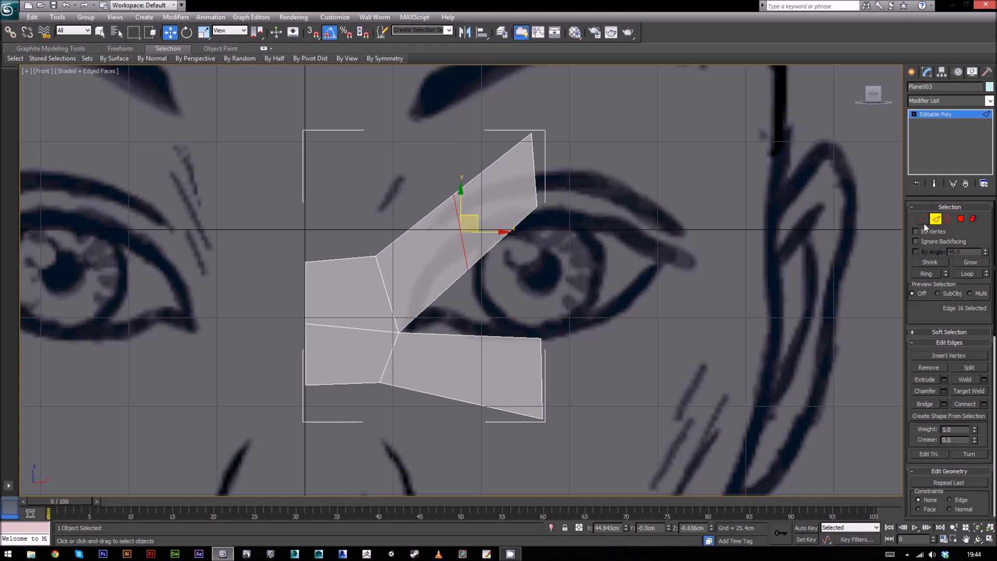
Move the upper strip's two new middle vertices up and inward so the strip curves around the upper eyelid.
click(924, 223)
click(468, 269)
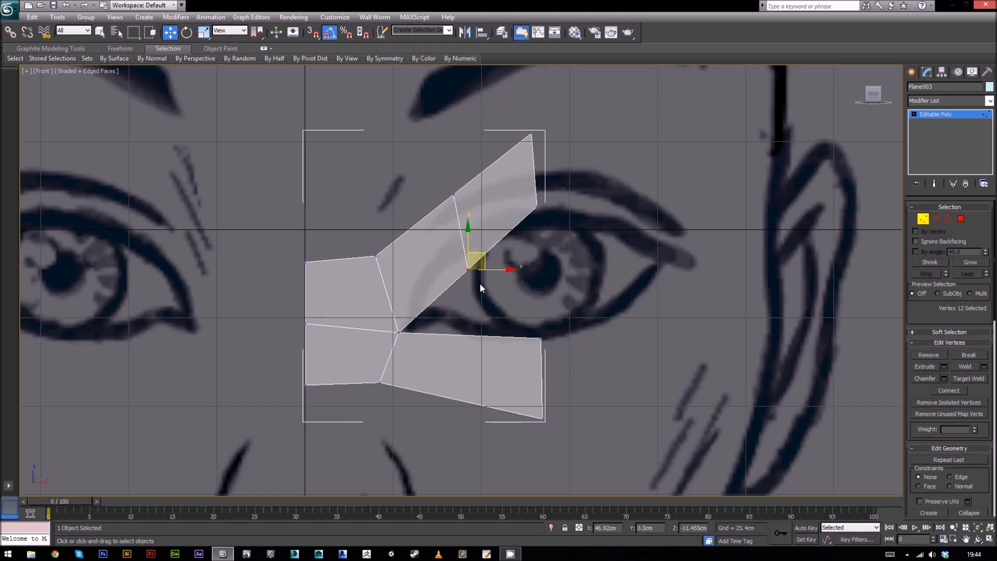
drag(480, 258, 467, 230)
click(453, 194)
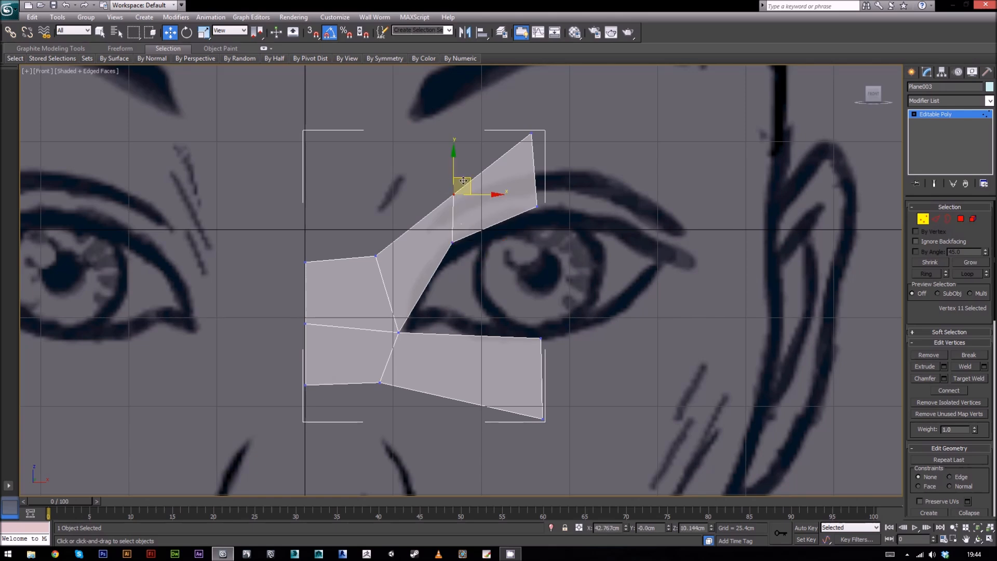
drag(463, 180, 431, 173)
Raise the bottom outer vertex of the strip beneath the eye slightly.
middle_drag(611, 322, 609, 299)
click(541, 396)
drag(555, 378, 557, 356)
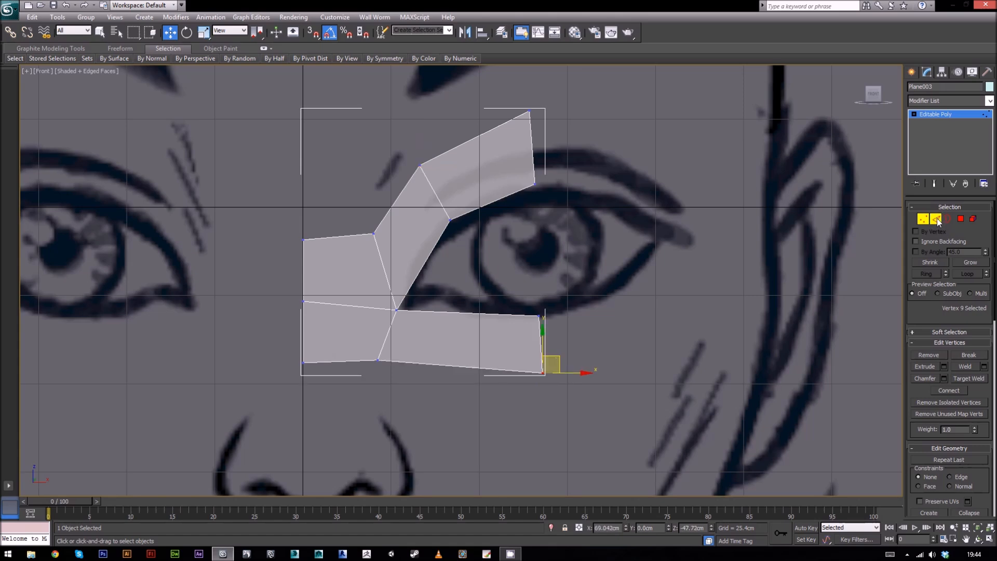
Connect the two long edges of the strip beneath the eye with a single new edge.
click(935, 218)
drag(447, 412, 448, 413)
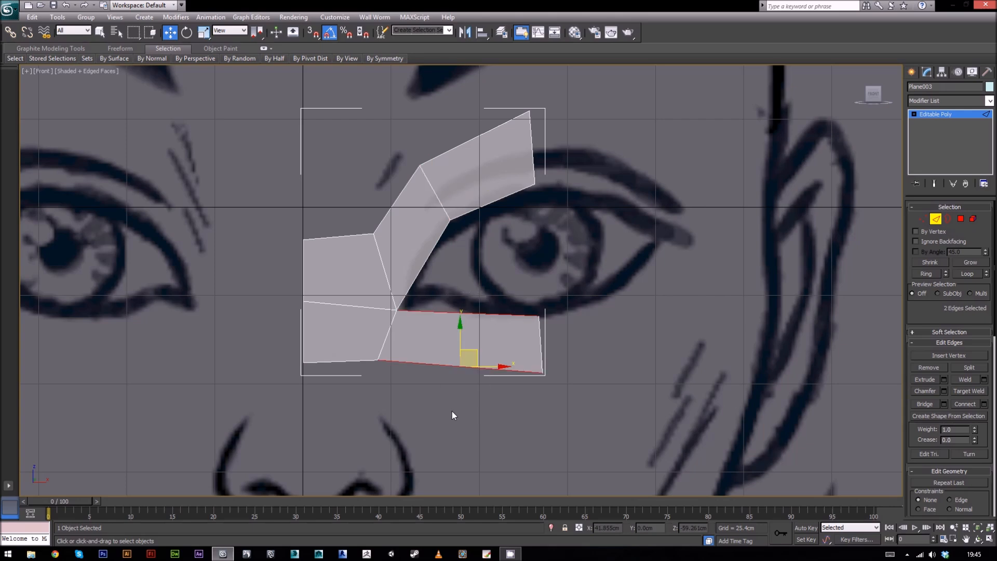
click(983, 403)
click(466, 331)
Shift the lower strip's new middle vertices outward along the lower eyelid, with the bottom one slightly lower.
click(921, 219)
drag(478, 329, 504, 299)
drag(441, 353, 474, 394)
drag(478, 359, 505, 372)
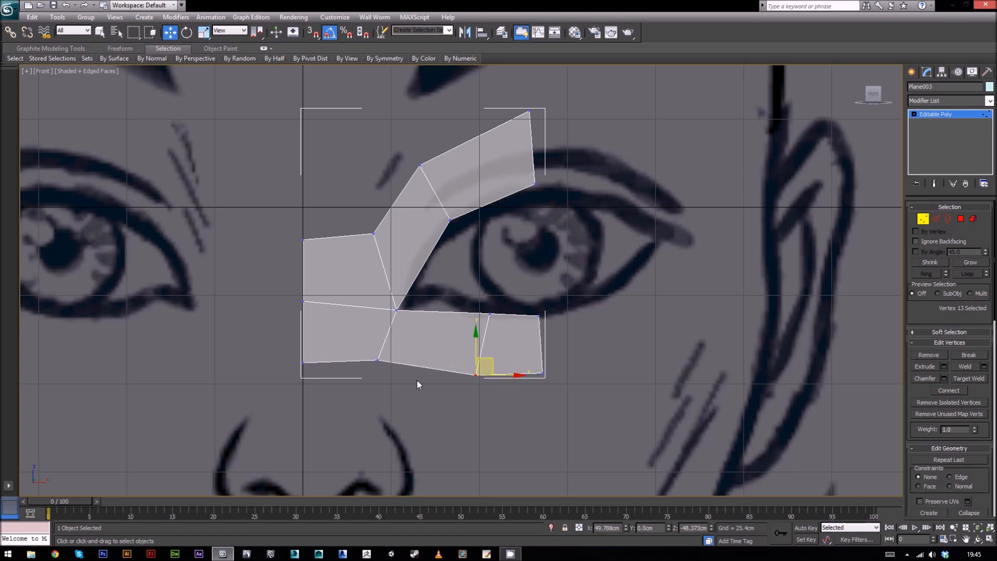
Connect the long edges of the lower strip's inner polygon with one segment, using 0 pinch and 0 slide.
click(935, 219)
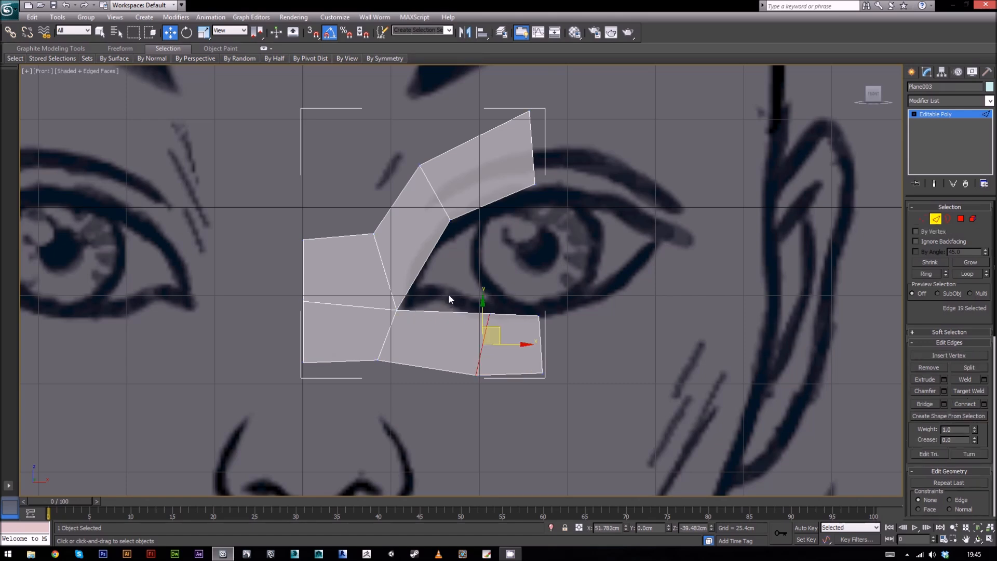
drag(440, 297, 417, 398)
click(983, 404)
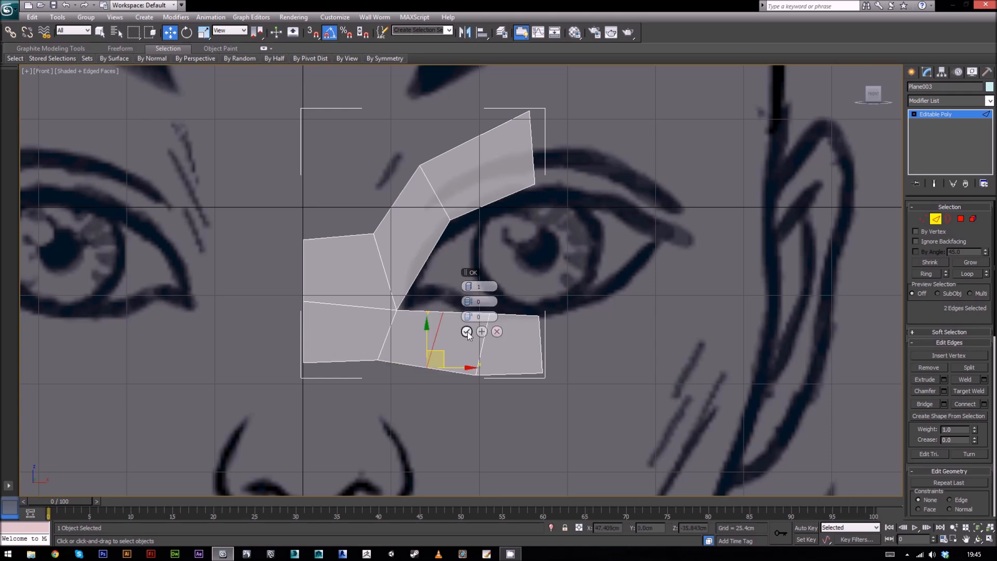
click(467, 332)
Raise the two vertices of the newest lower-strip edge to follow the lower eyelid near the inner eye corner.
click(923, 219)
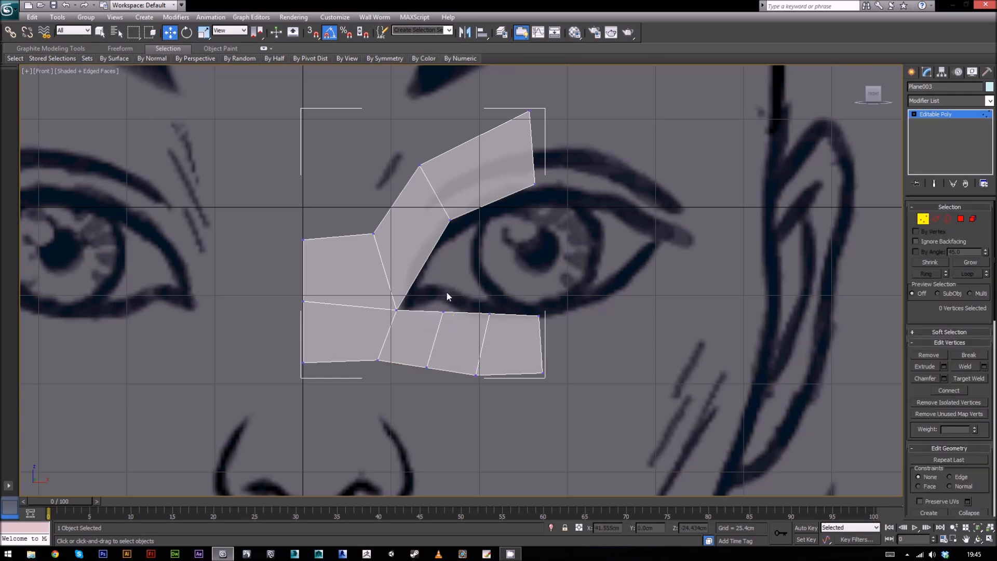
click(443, 311)
drag(458, 293, 458, 272)
click(435, 362)
drag(435, 361, 439, 348)
Lower the upper strip's inner outer-end vertex onto the upper eyelid and adjust the lower strip's bottom outer vertex slightly.
scroll(461, 282, down, 3)
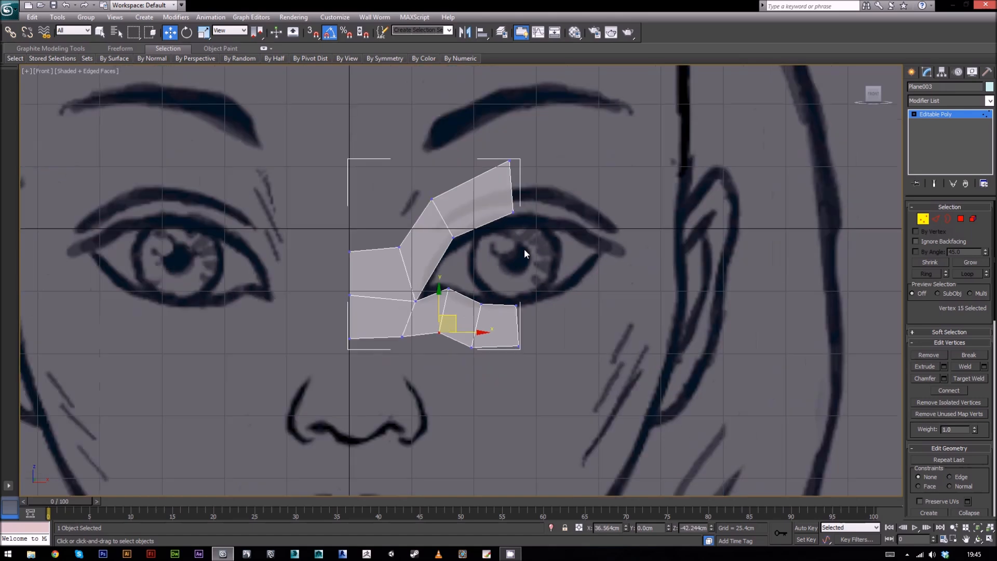
click(562, 324)
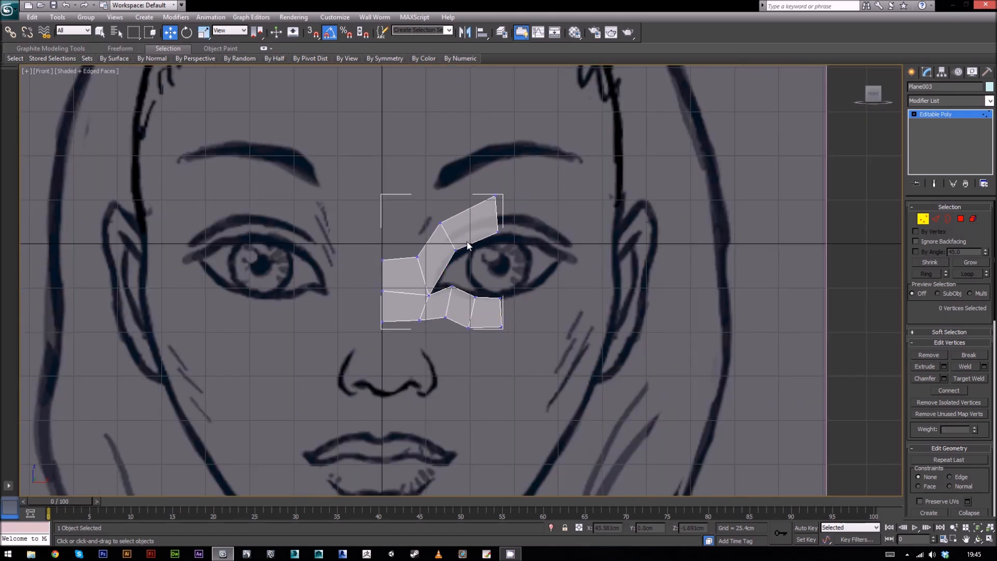
click(496, 233)
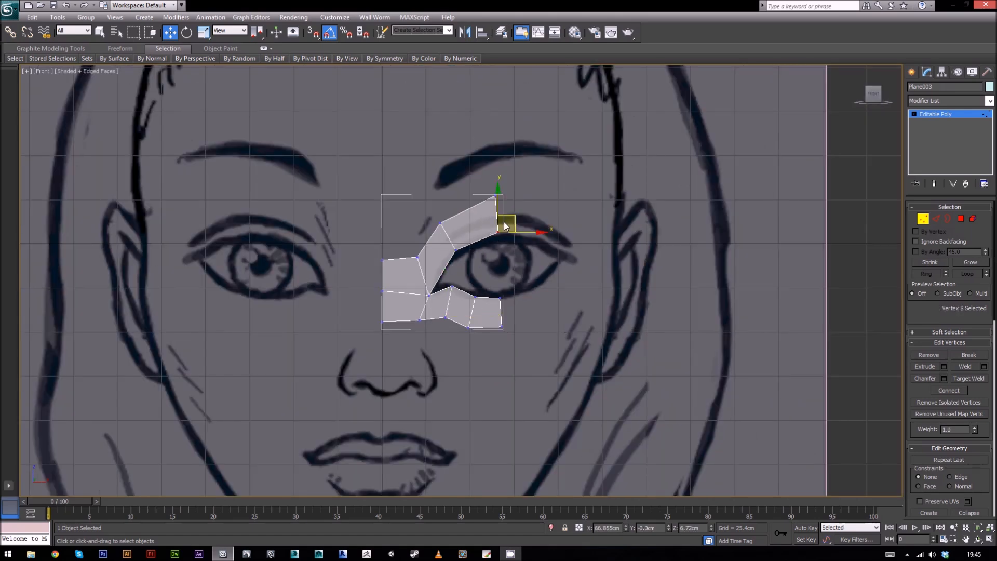
drag(510, 220, 510, 221)
drag(490, 283, 513, 300)
click(546, 323)
click(502, 327)
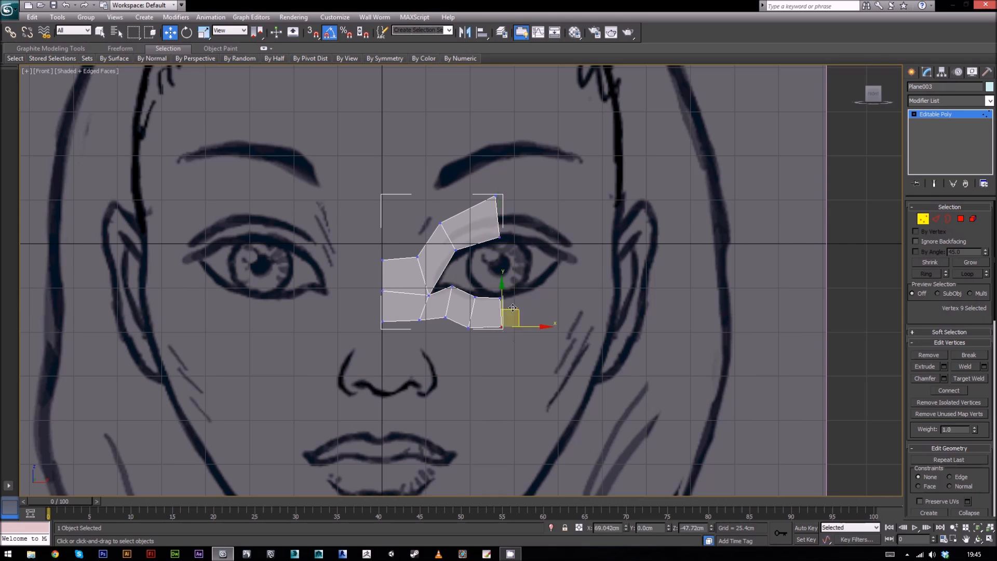
Extend the upper strip's outer edge outward and down to the outer eye corner as a new polygon.
scroll(565, 254, up, 3)
middle_drag(681, 266, 627, 270)
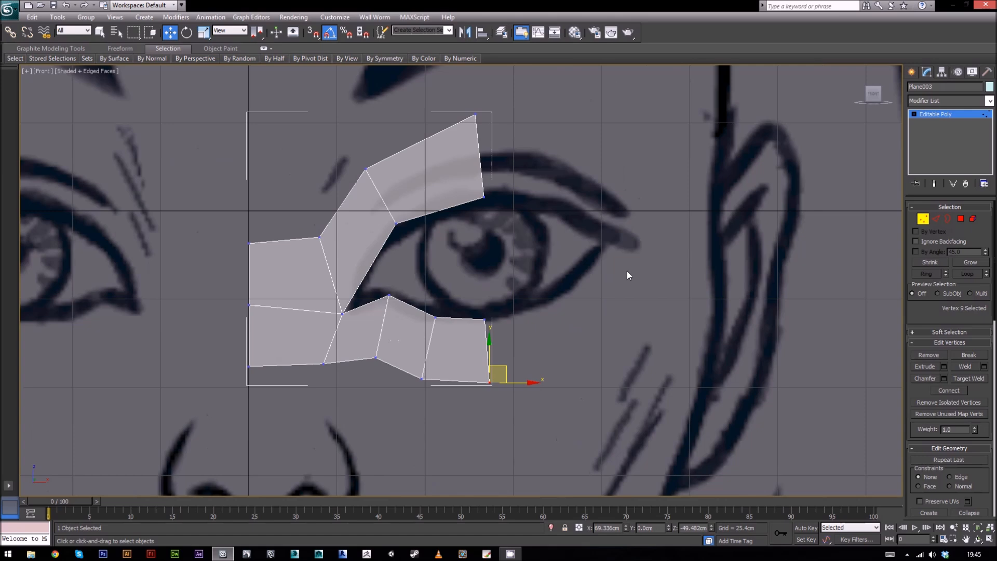
click(936, 219)
click(479, 149)
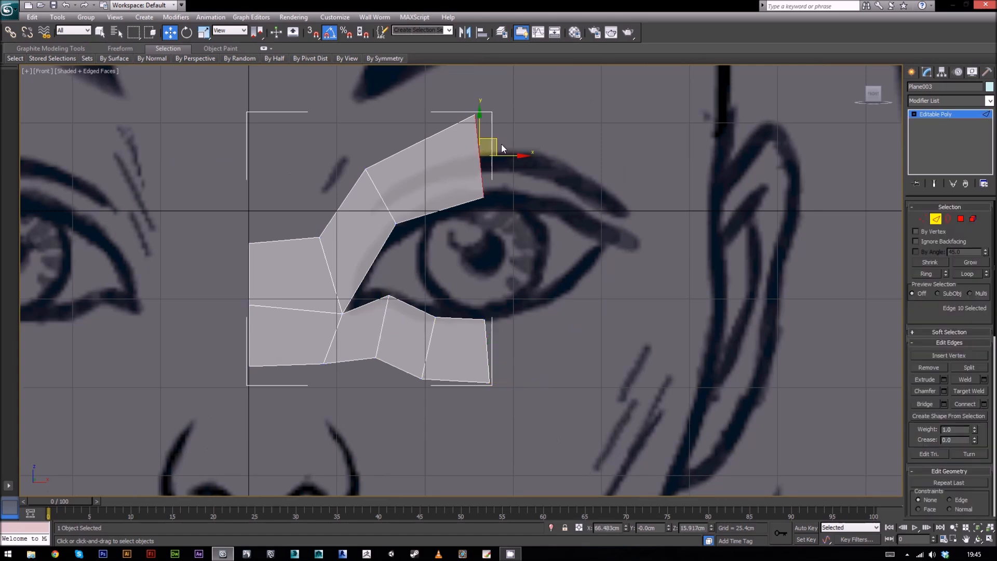
shift+drag(497, 142, 623, 181)
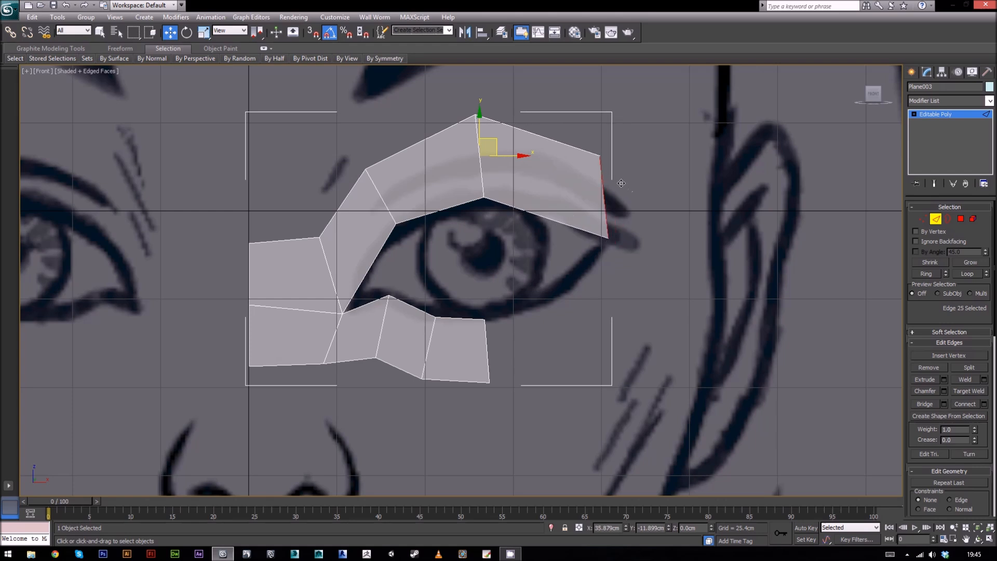
Extend the lower strip's outer edge outward and up to just below the outer eye corner as a new polygon.
click(488, 357)
shift+drag(501, 340, 626, 268)
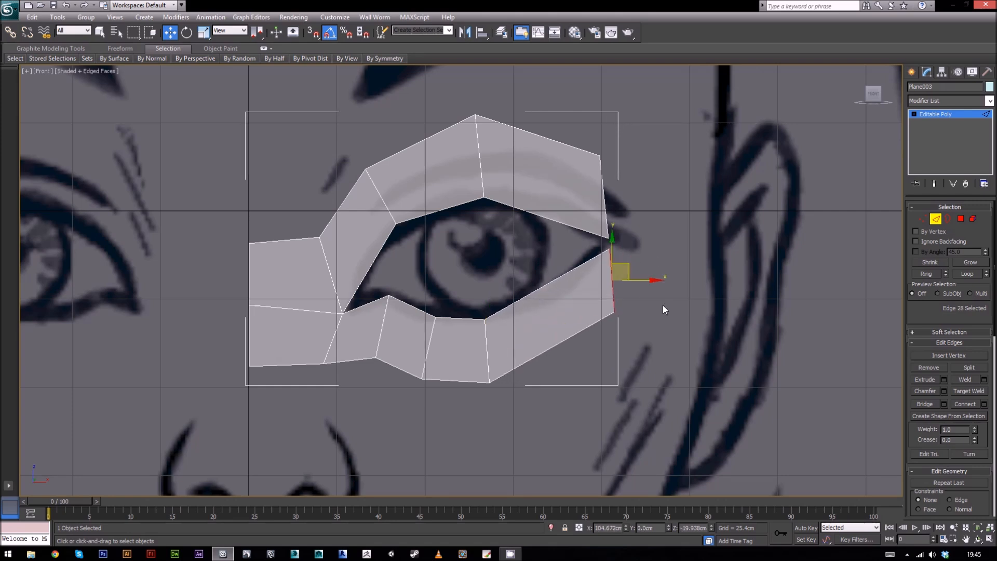
scroll(663, 309, up, 5)
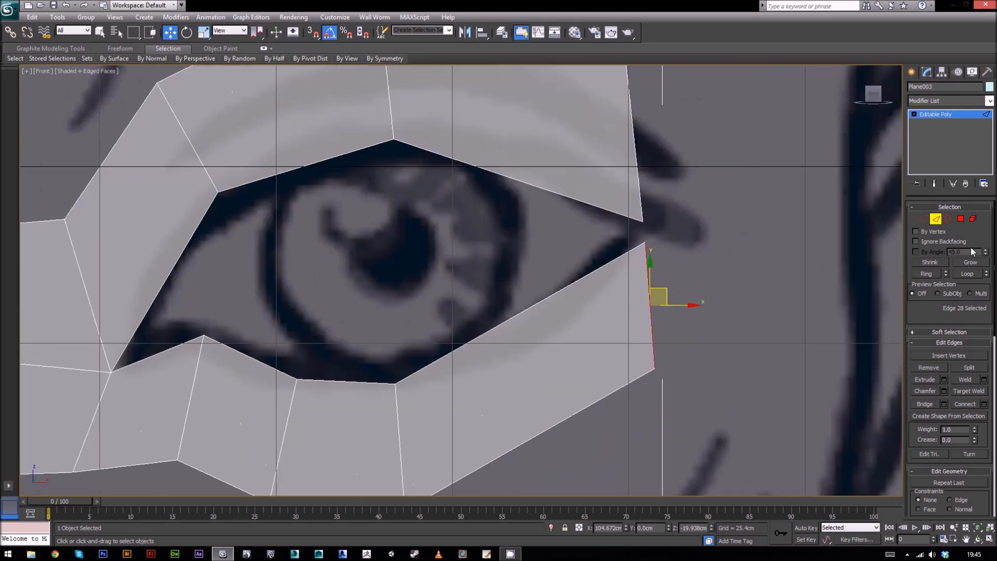
Bring the outer-corner vertices of the upper and lower strips together on one point at the outer eye corner.
click(922, 218)
scroll(696, 242, down, 2)
middle_drag(684, 235, 625, 250)
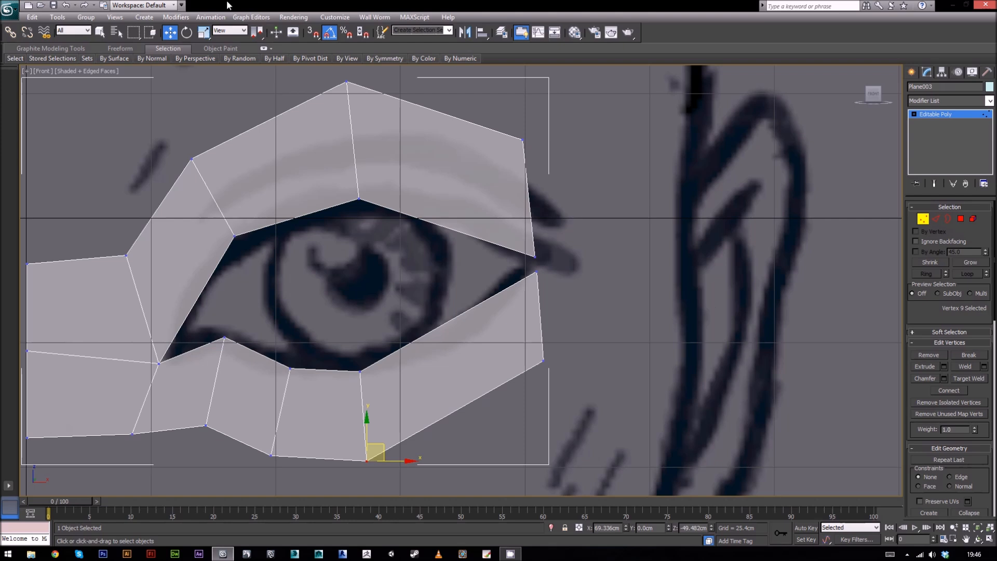
click(561, 276)
drag(522, 289, 549, 244)
click(511, 239)
click(535, 256)
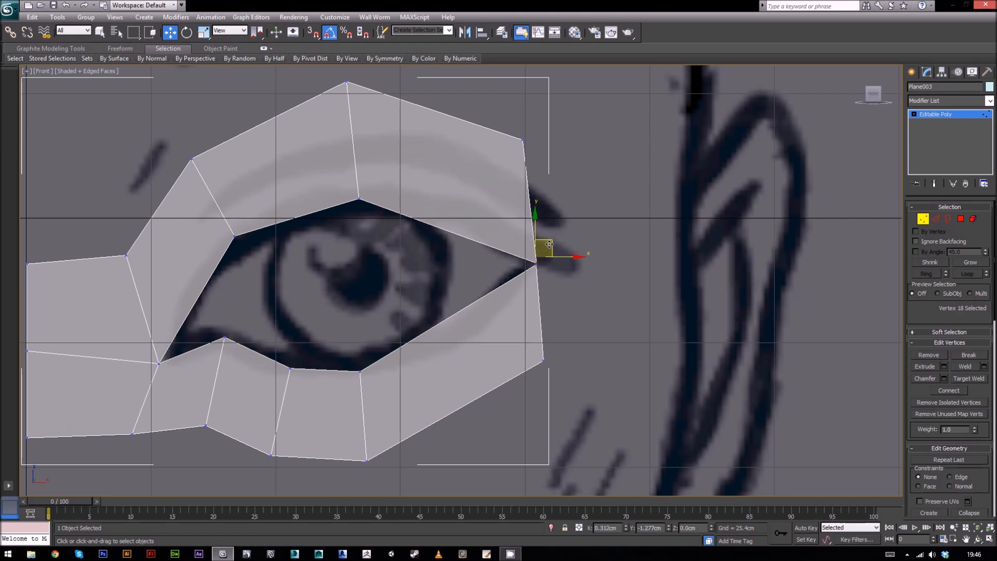
click(615, 261)
click(535, 266)
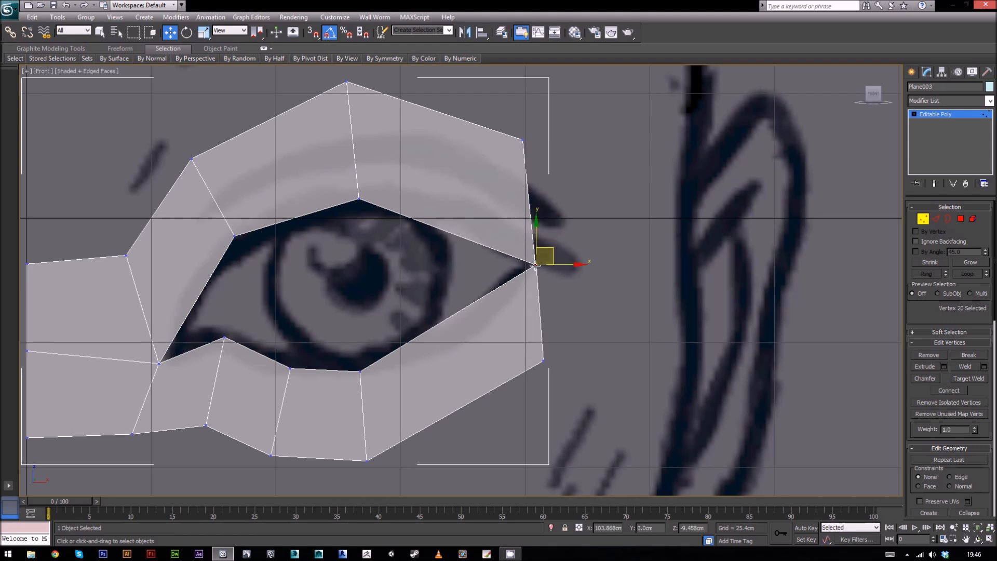
drag(554, 251, 591, 259)
click(597, 247)
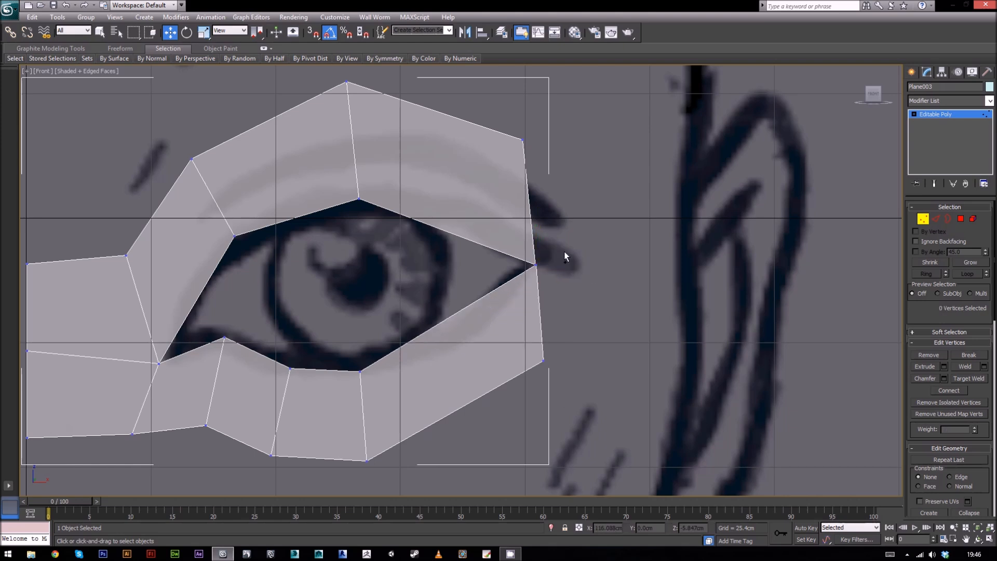
Spread the two outer-corner vertices apart vertically and Target Weld the lower strip's vertex onto the upper strip's vertex.
click(536, 264)
drag(546, 256, 548, 272)
click(536, 263)
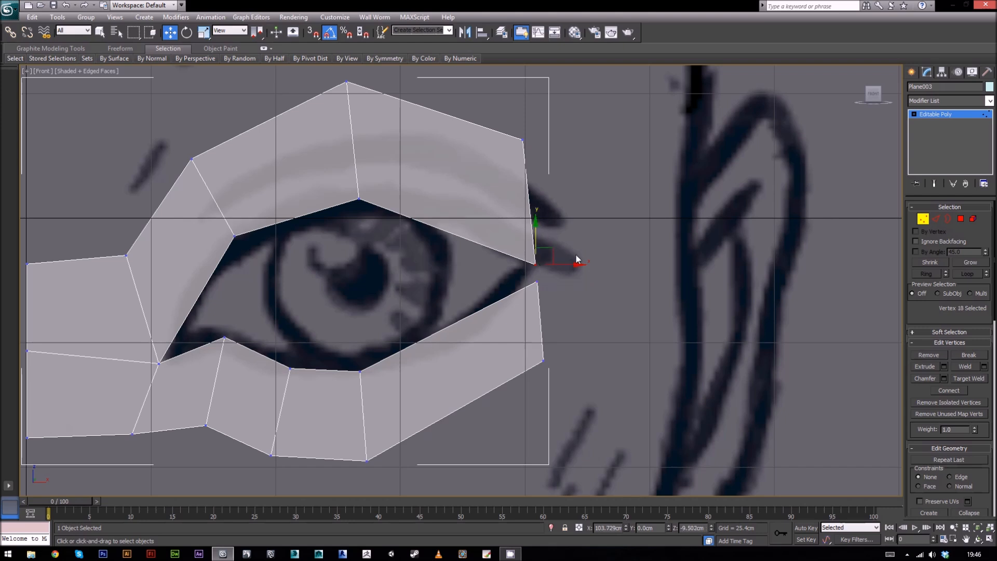
drag(548, 248, 547, 232)
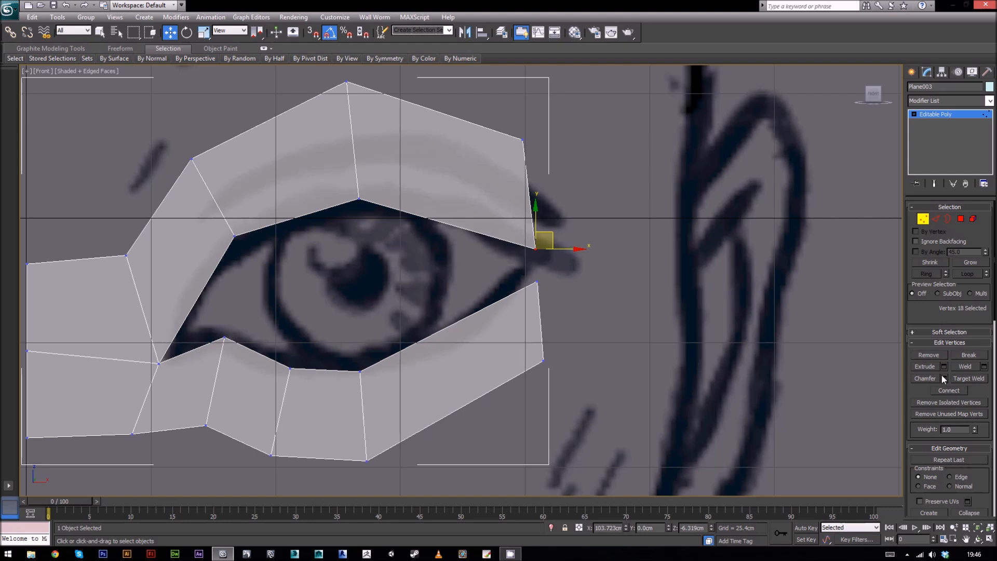
click(964, 379)
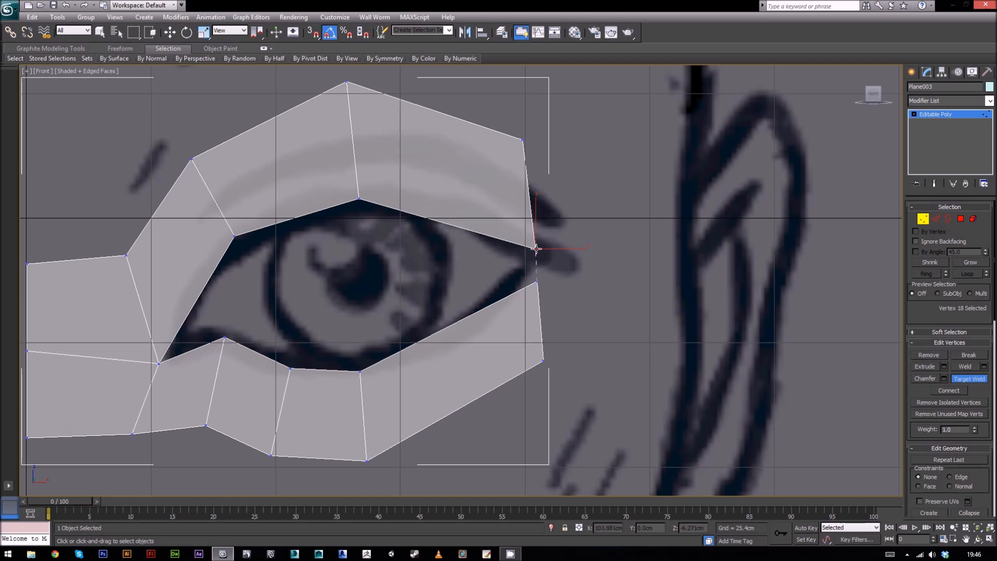
click(536, 248)
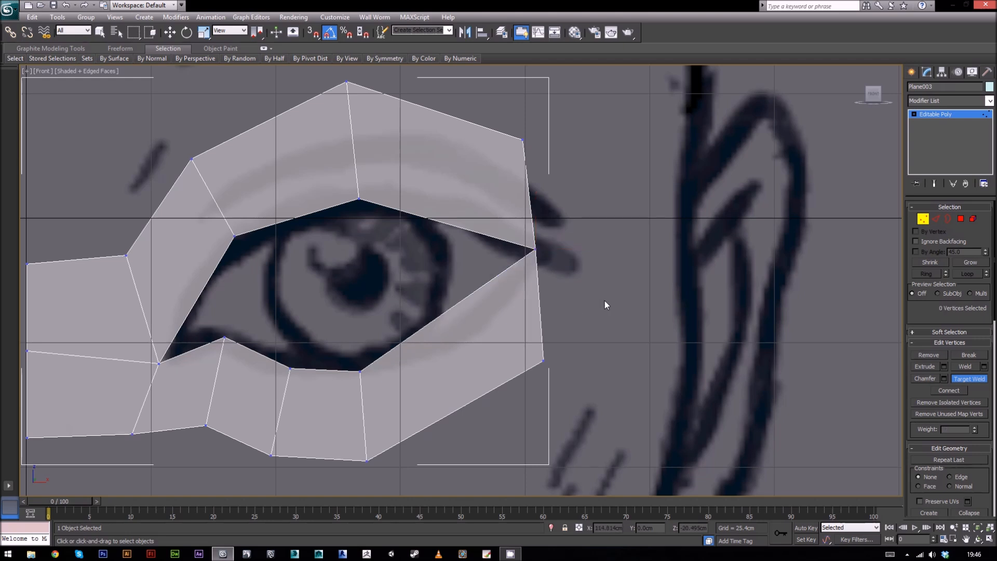
middle_drag(604, 300, 597, 303)
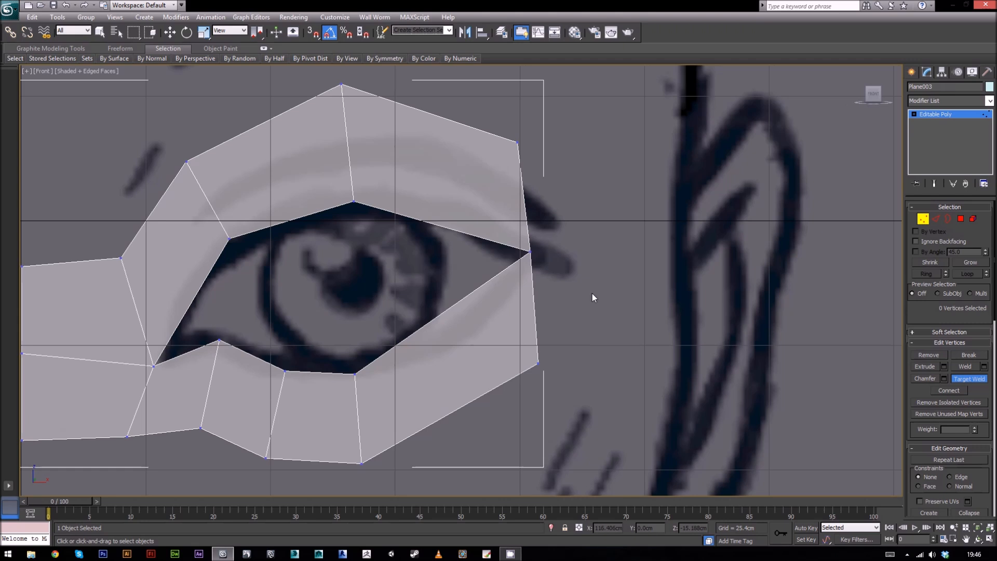
key(w)
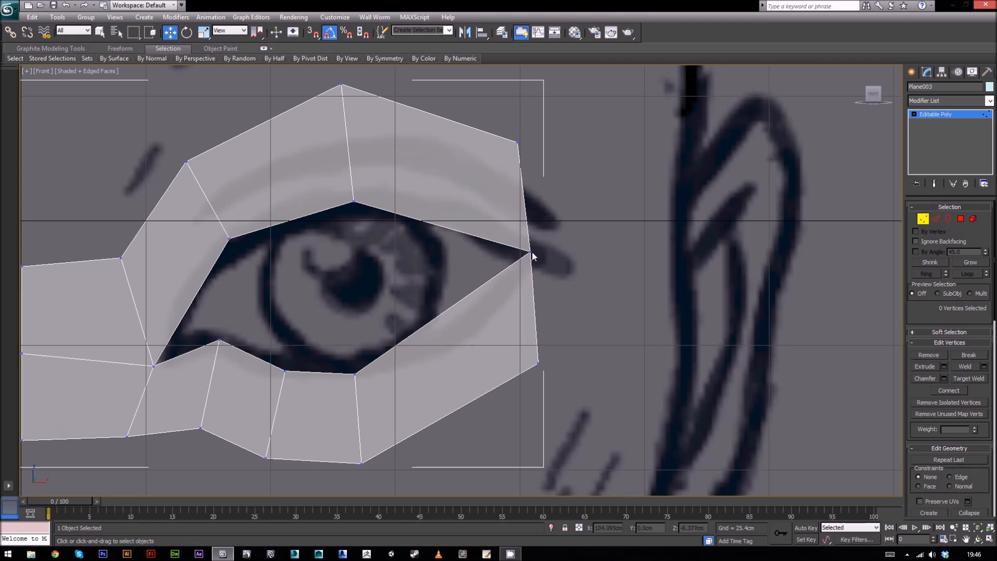
Test the weld by moving the shared outer-corner vertex around, and undo the movement.
click(529, 252)
drag(549, 239, 500, 291)
drag(558, 312, 563, 272)
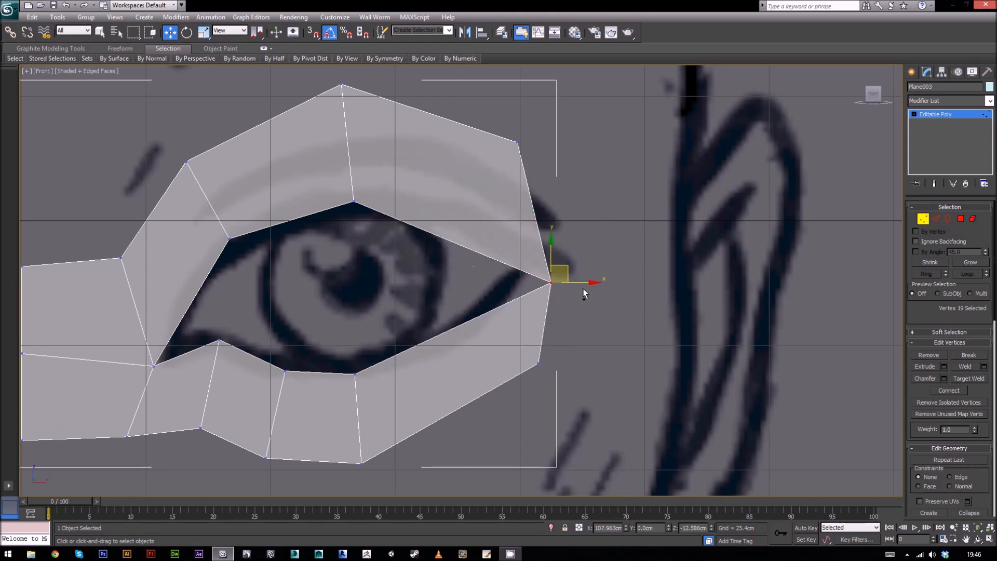
key(ctrl+z)
click(591, 301)
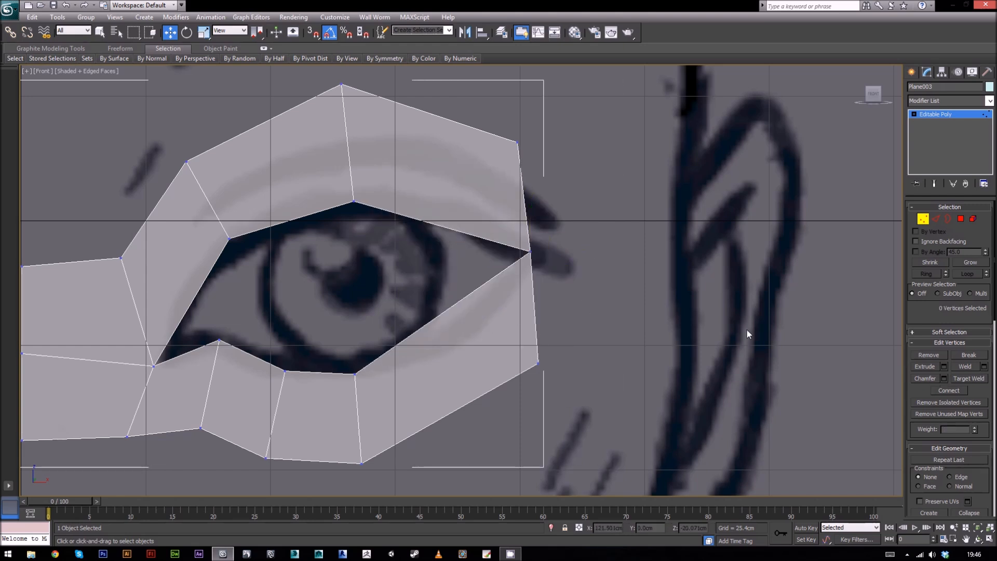
Connect the long edges of the outermost upper and lower polygons with one new edge across each.
click(935, 218)
click(534, 306)
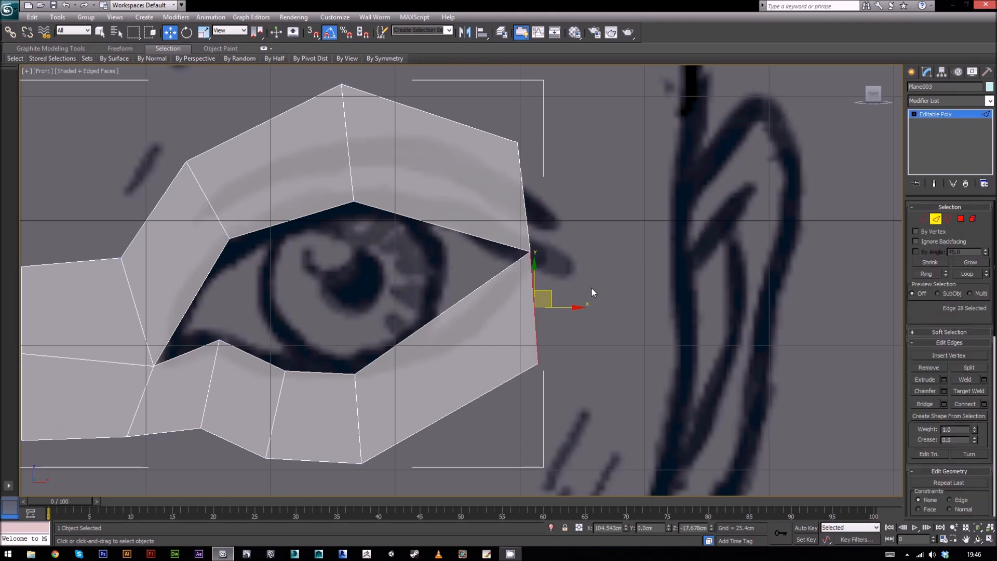
drag(451, 96, 423, 248)
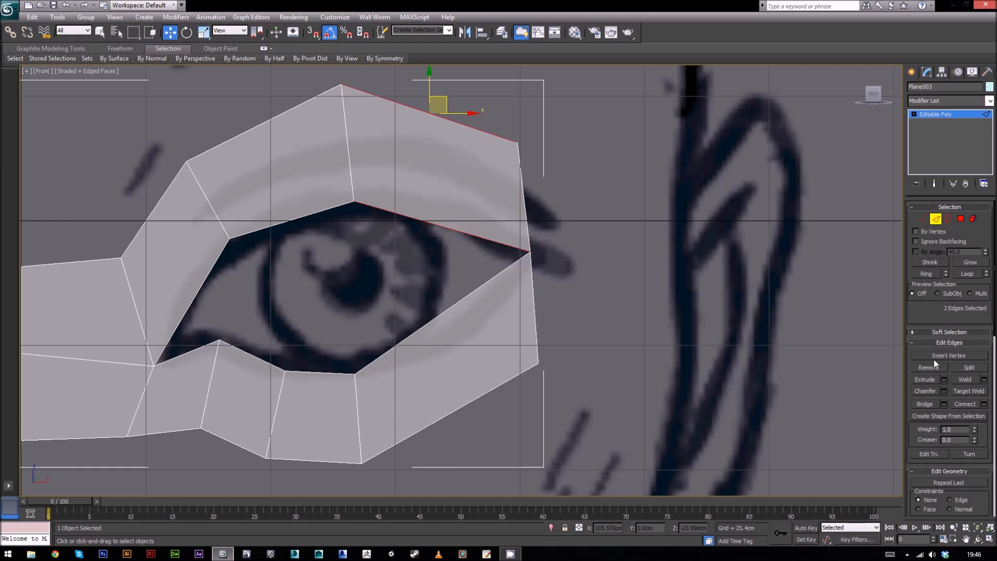
ctrl+drag(497, 432, 400, 290)
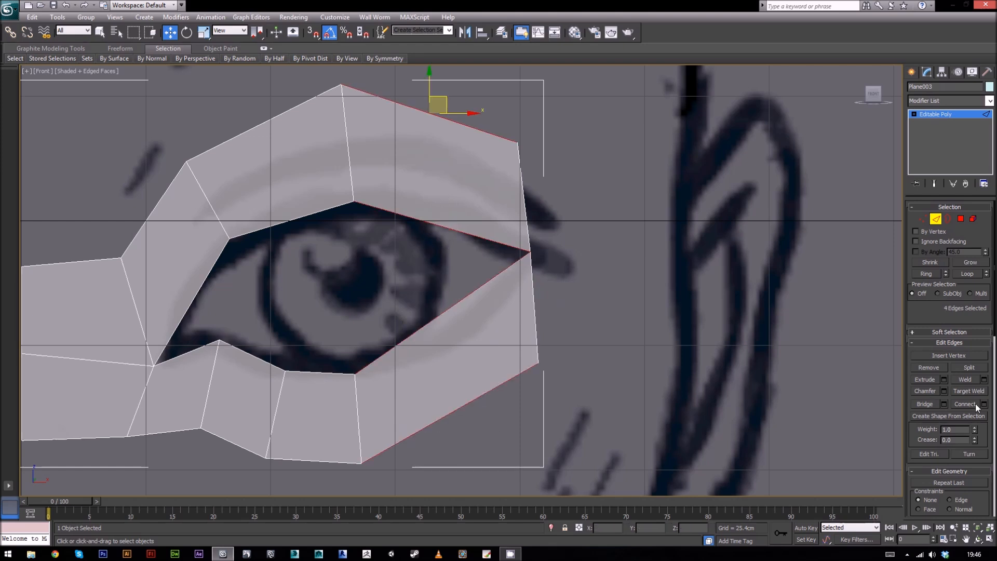
click(975, 405)
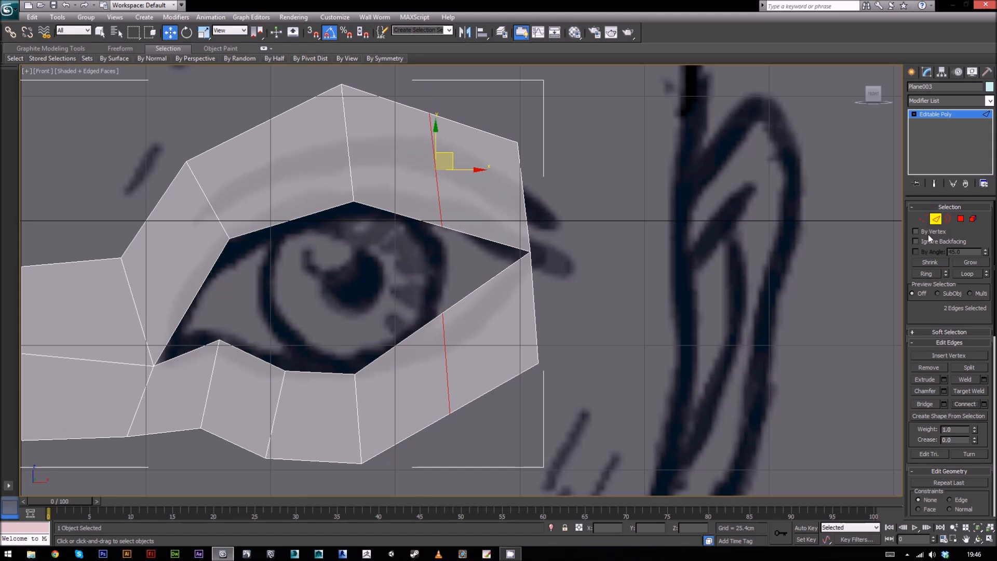
Move the new edges' inner vertices onto the upper and lower eyelid lines and the lower outer-rim vertex outward and down.
click(922, 219)
drag(408, 200, 457, 256)
drag(455, 219, 465, 204)
click(442, 313)
drag(452, 300, 459, 339)
click(450, 412)
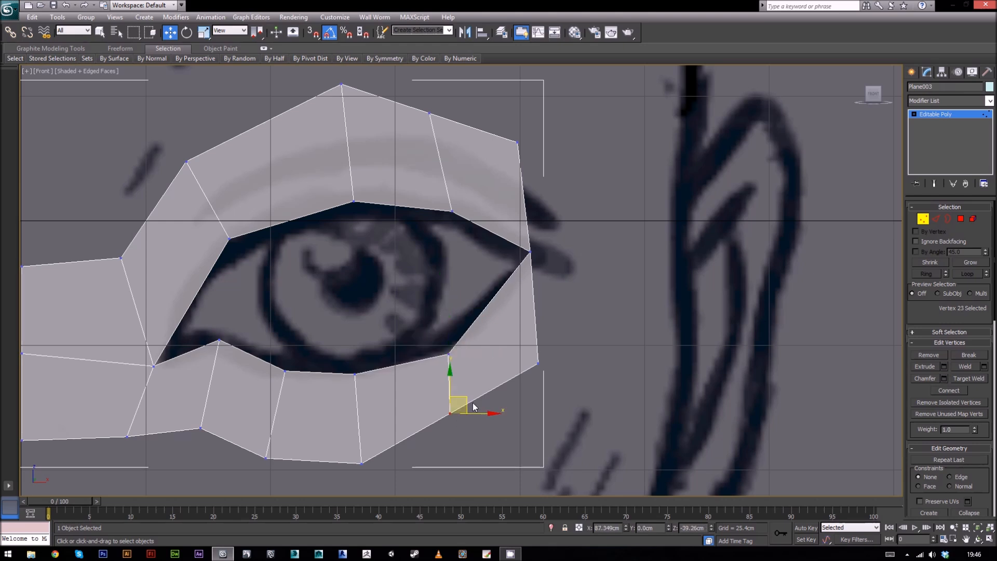
drag(465, 400, 489, 420)
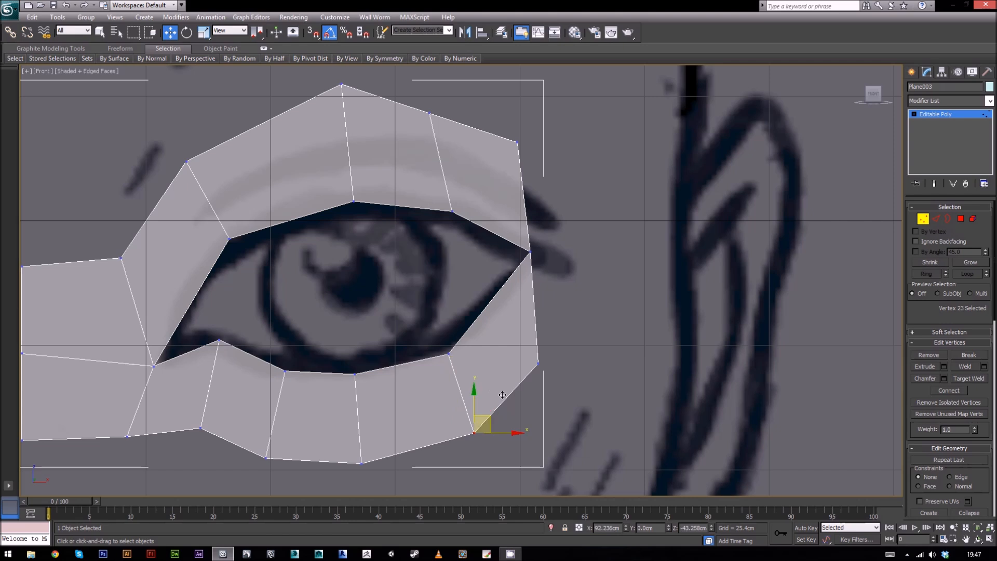
Pull the outer-rim end vertices of the upper and lower strips outward so they fan away from the outer eye corner.
click(517, 141)
drag(527, 143, 576, 166)
click(538, 361)
drag(560, 366, 600, 341)
scroll(604, 324, down, 3)
scroll(588, 336, up, 3)
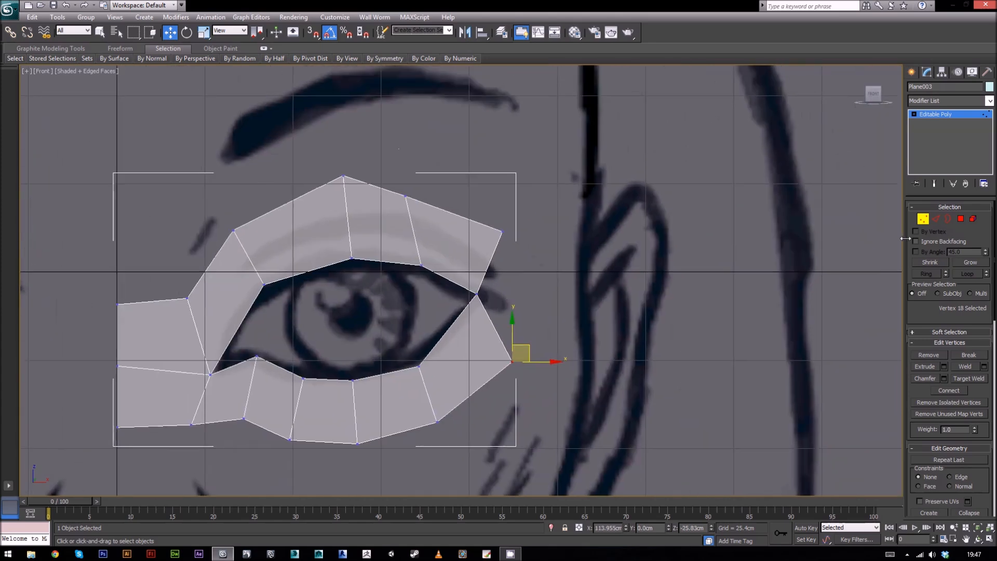
Extend the lower strip's open end edge outward and up past the outer eye corner as a new polygon.
key(2)
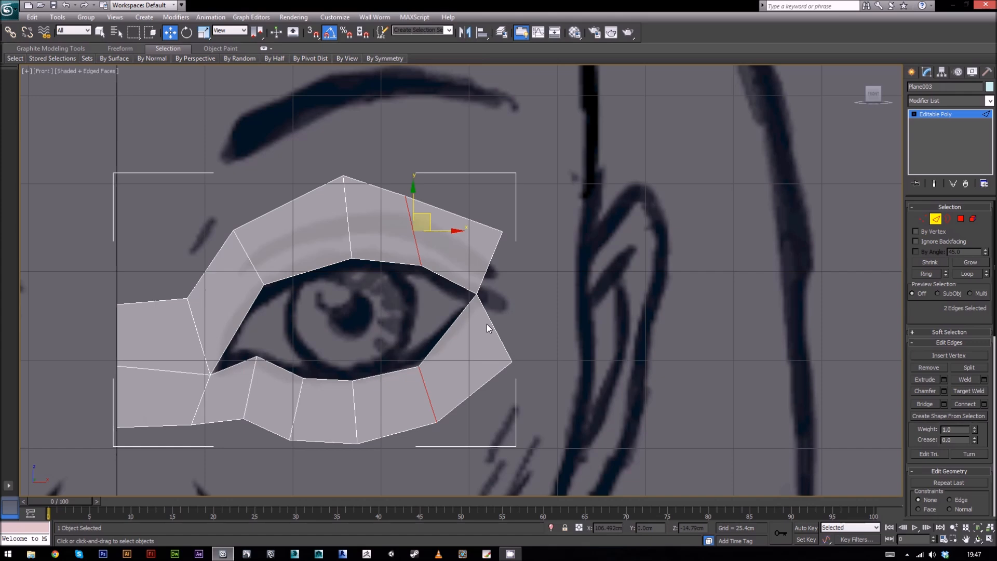
click(487, 327)
scroll(519, 319, up, 4)
shift+drag(494, 329, 568, 273)
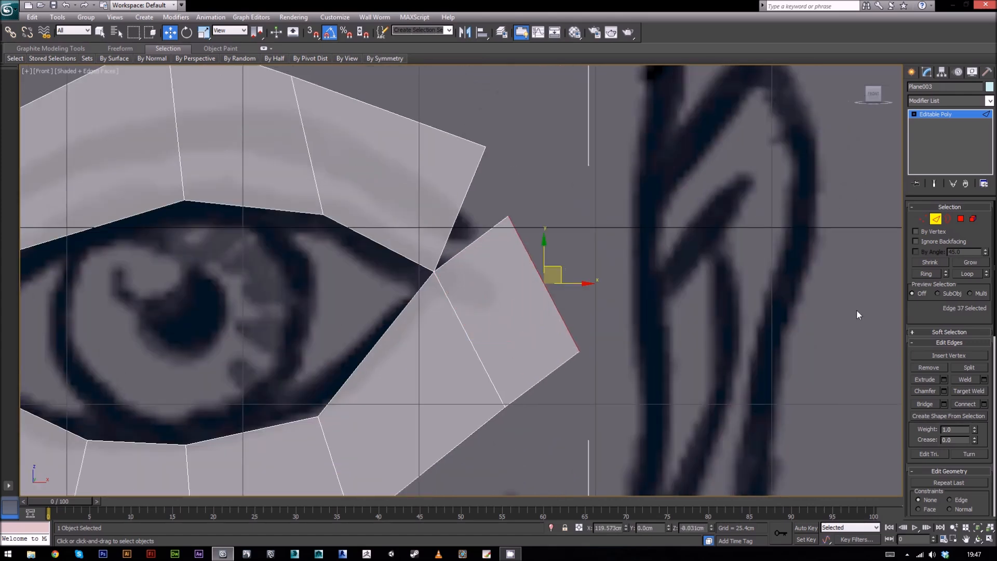
Target Weld the new polygon's upper vertex onto the upper strip's outer-rim end vertex to close the loop.
key(1)
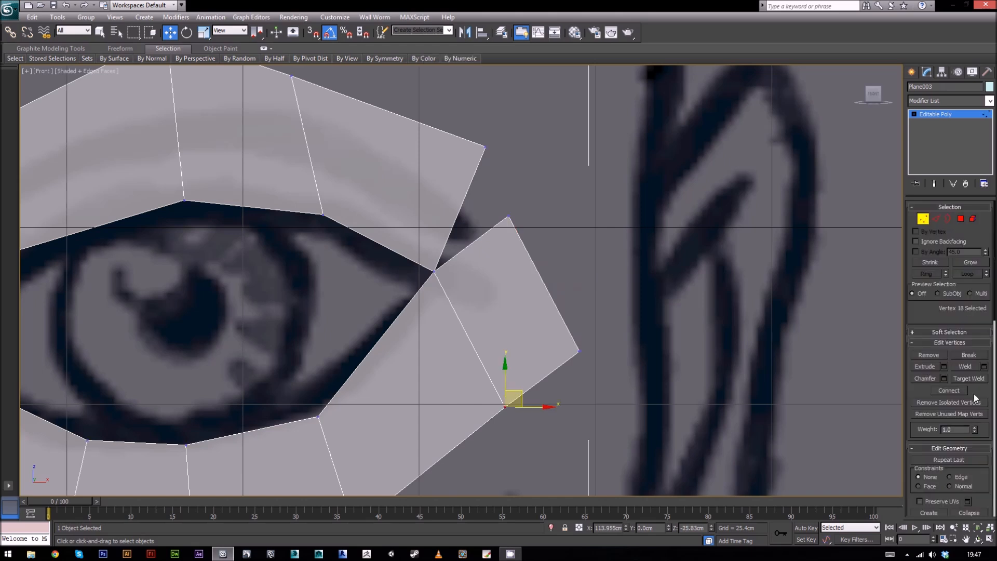
click(968, 378)
click(507, 211)
click(486, 148)
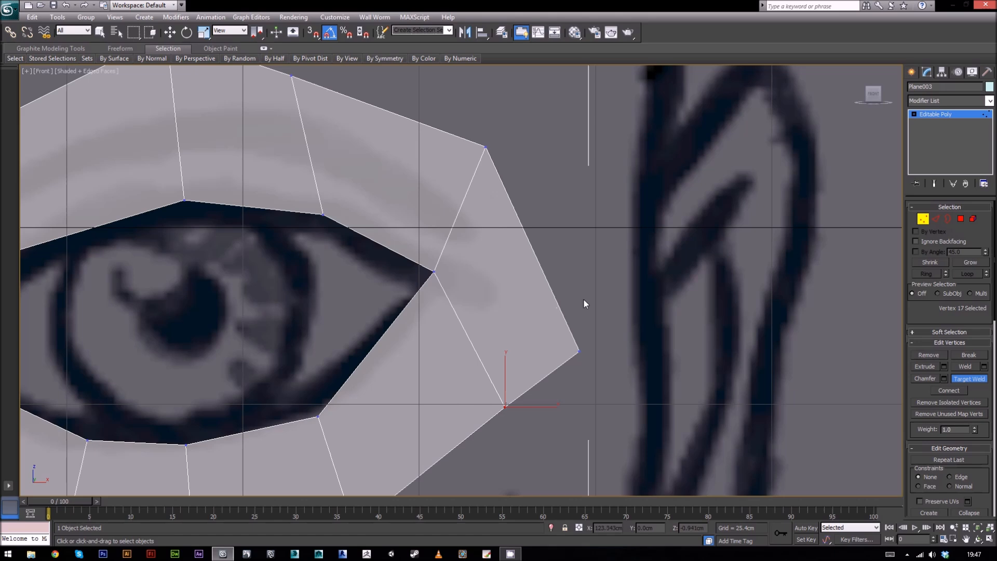
key(w)
Raise the loop's outermost vertex to about the height of the outer eye corner.
click(578, 352)
drag(584, 356, 597, 264)
scroll(602, 259, down, 6)
middle_drag(532, 323, 615, 313)
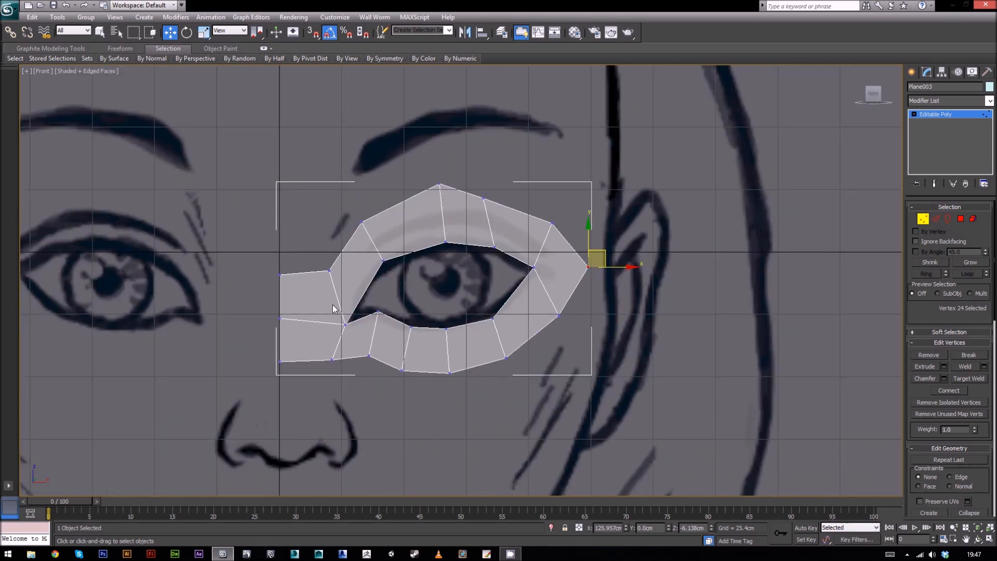
Move the inner eye-corner vertex slightly up and outward.
click(346, 325)
drag(363, 303, 365, 299)
click(595, 333)
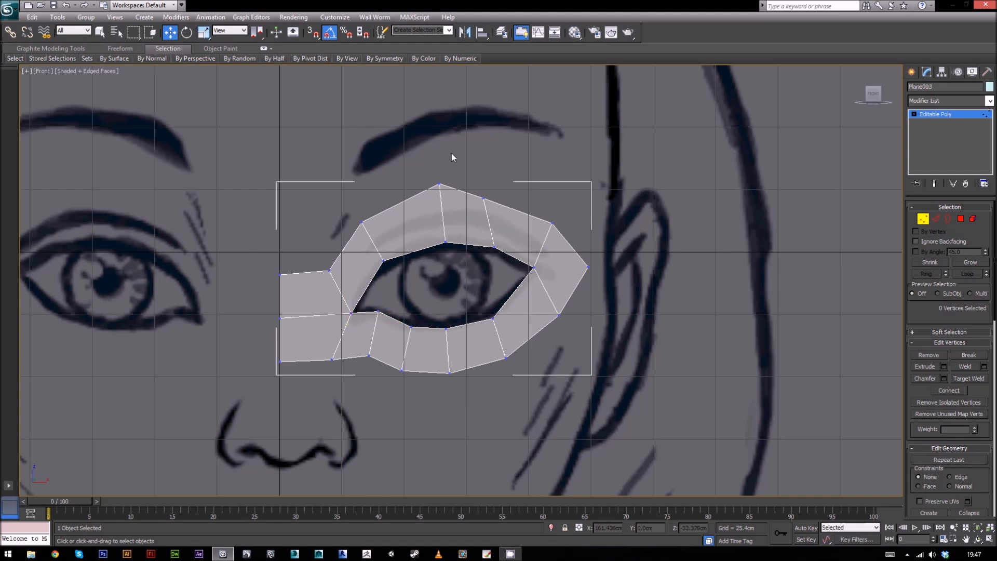
Round the loop's upper rim by lowering its top vertex and shifting the next two vertices toward the outer side.
click(437, 185)
drag(438, 186, 439, 195)
click(479, 183)
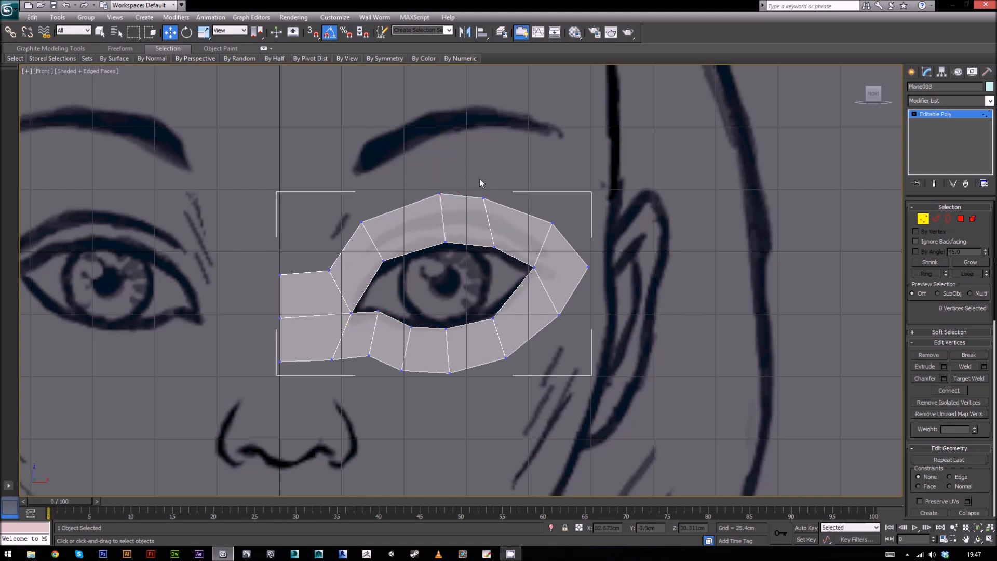
click(483, 198)
drag(498, 185, 523, 193)
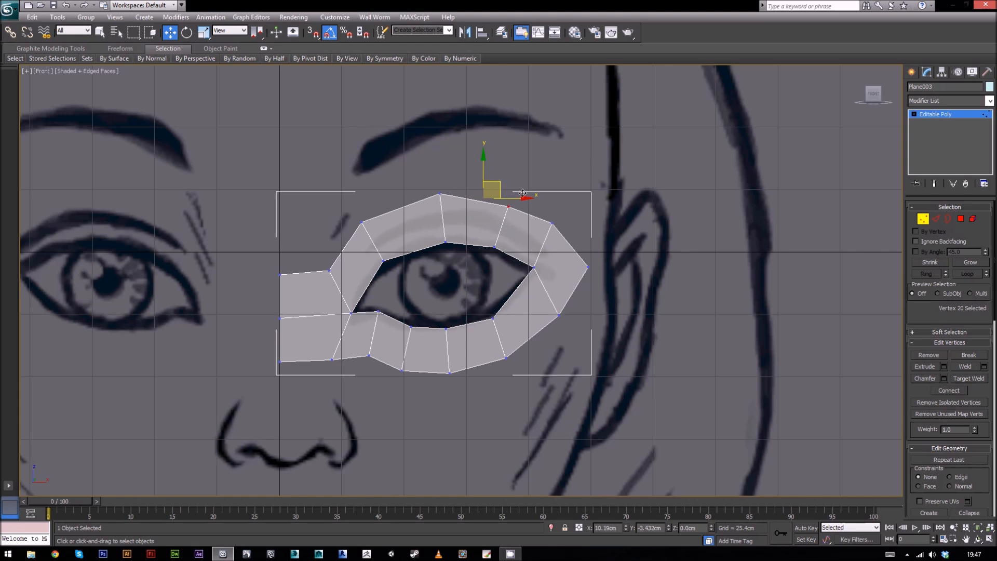
click(656, 306)
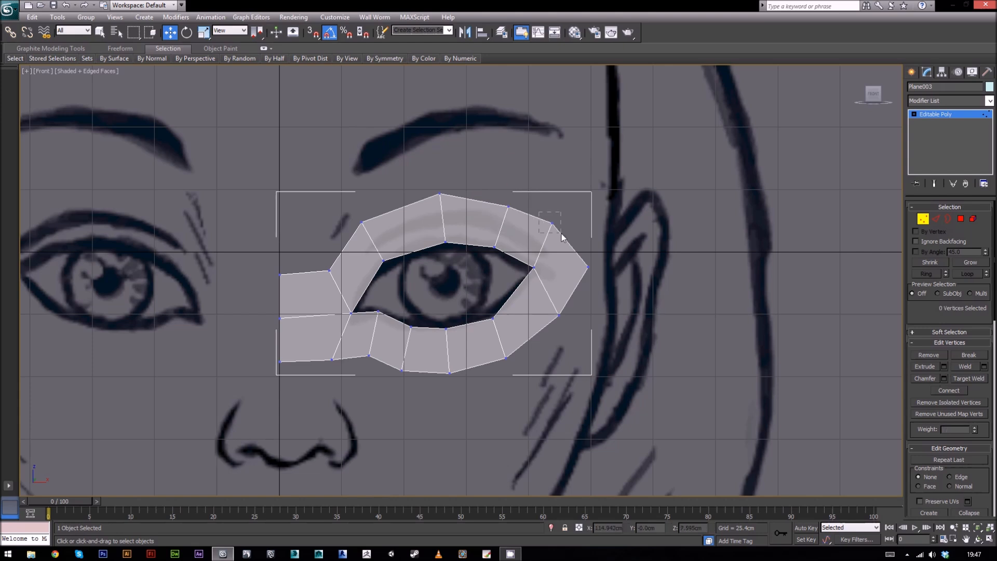
click(551, 223)
drag(564, 207, 572, 213)
click(705, 363)
Shift the loop's bottom vertices slightly outward and raise those near the outer eye corner to even out the lower polygons.
click(402, 370)
drag(419, 363, 466, 387)
click(578, 385)
drag(462, 338, 510, 366)
click(581, 359)
drag(511, 324, 519, 315)
click(695, 341)
Select all vertices of the eye loop in the Left view and move them forward to the front of the eye drawing.
scroll(622, 328, down, 3)
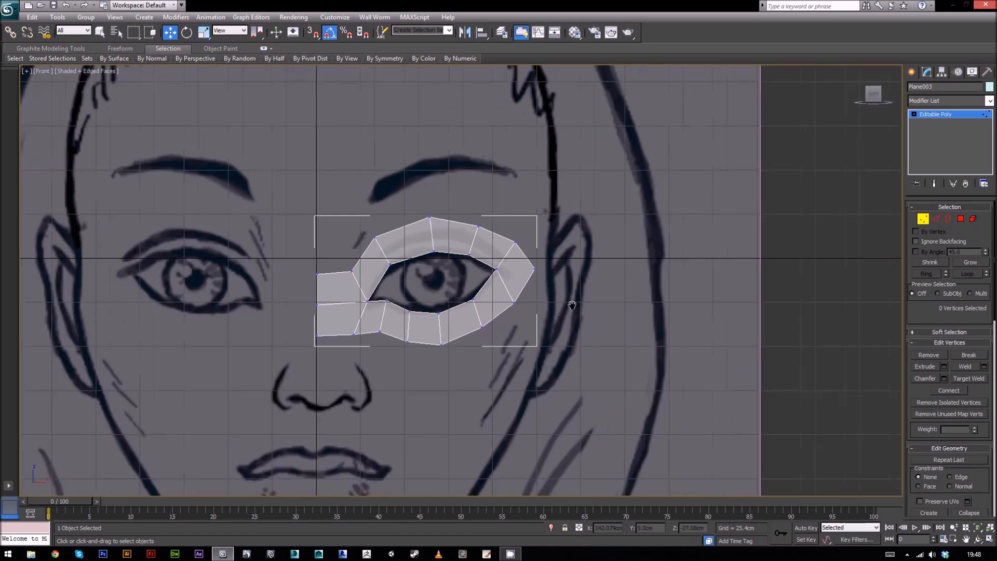
click(987, 527)
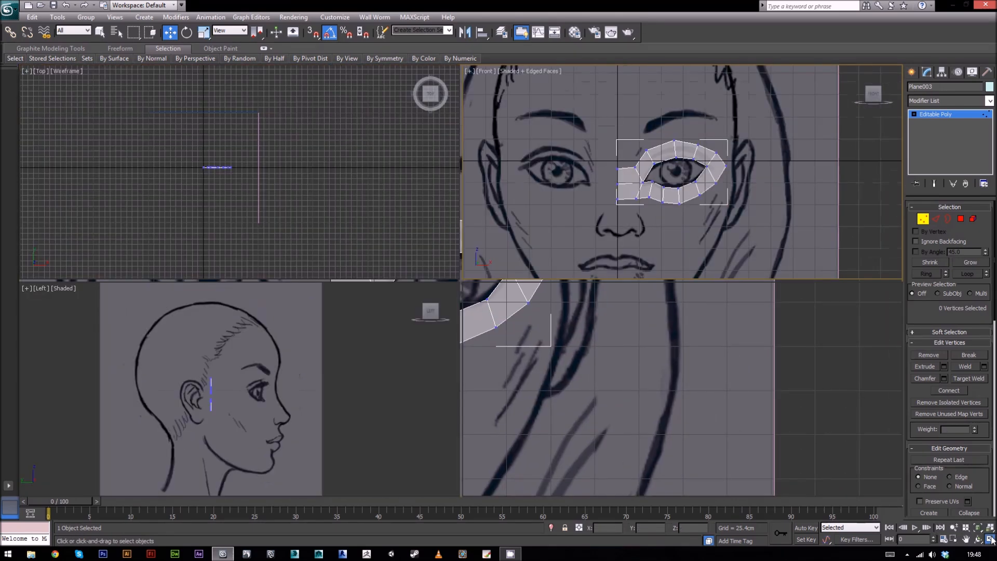
key(alt+w)
key(alt+w)
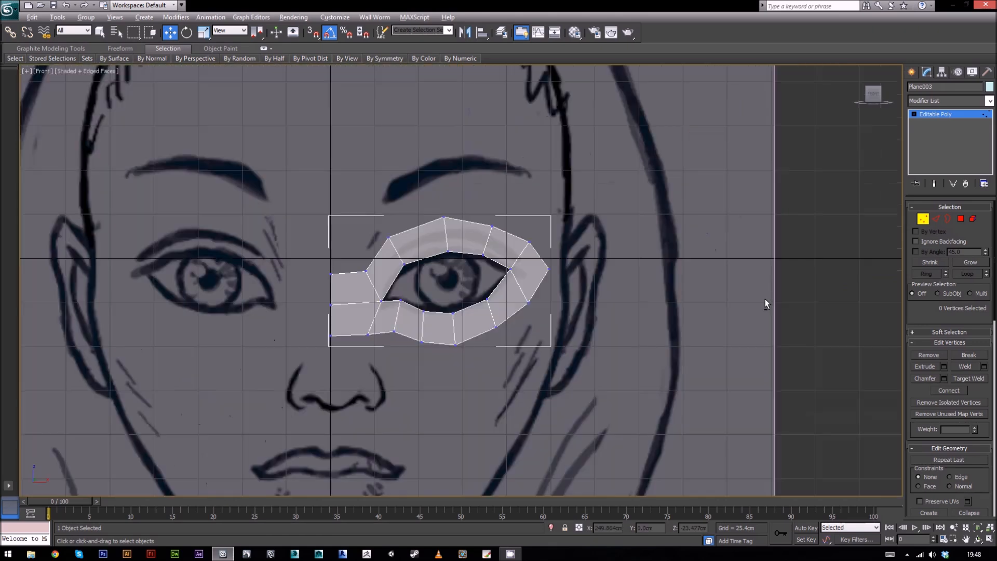
scroll(247, 399, up, 4)
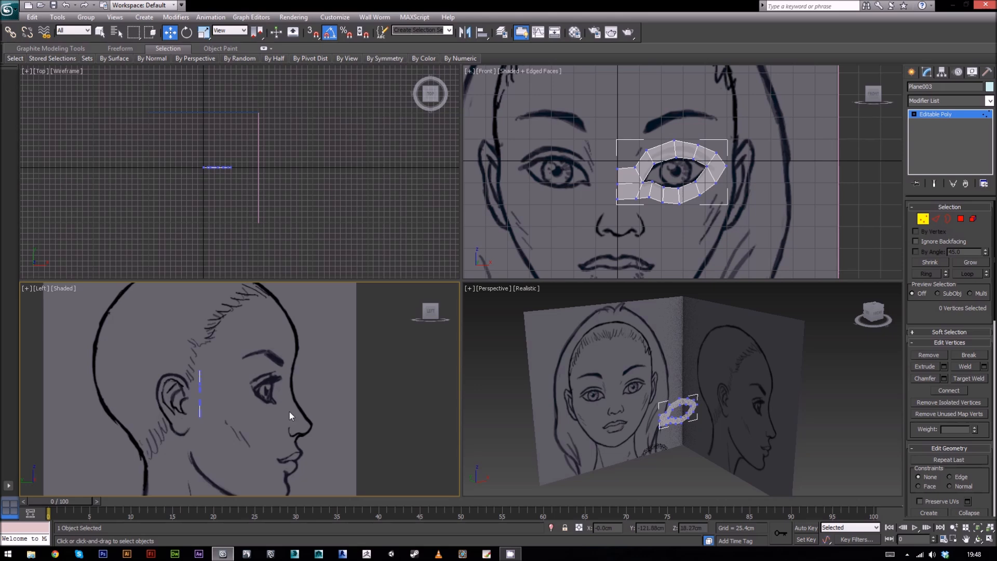
middle_drag(330, 406, 321, 404)
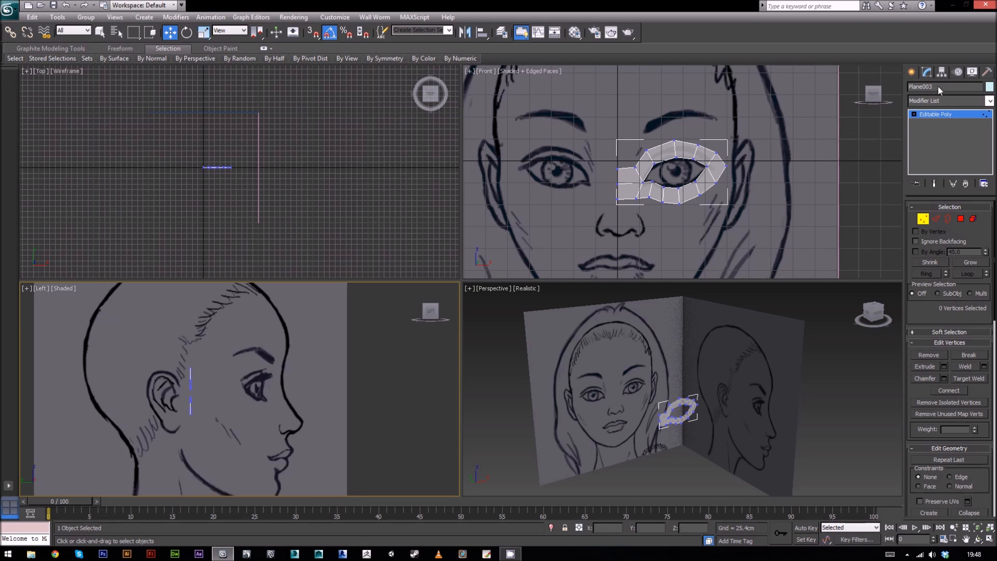
drag(220, 434, 220, 434)
key(alt+w)
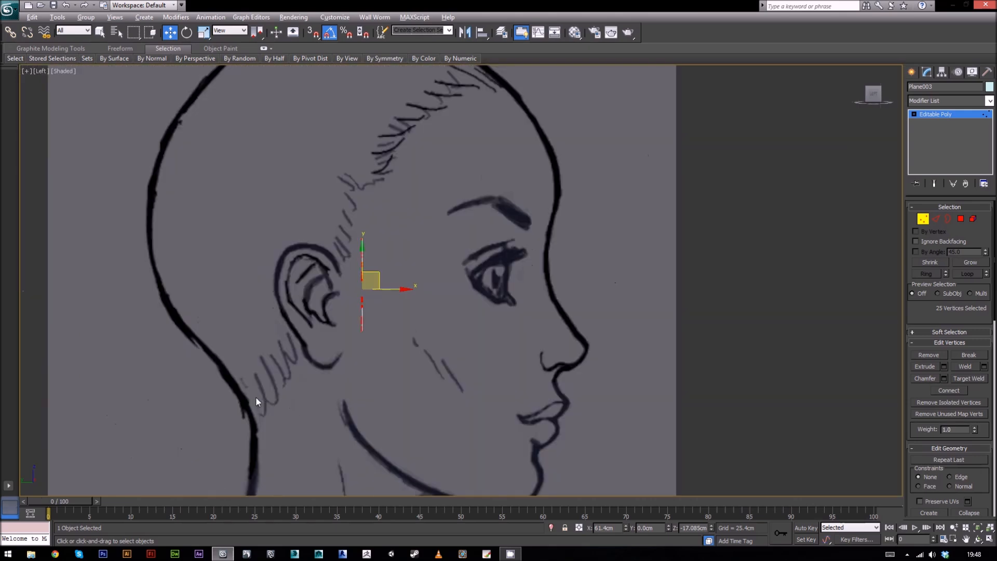
scroll(622, 249, up, 5)
drag(358, 341, 659, 328)
key(alt+w)
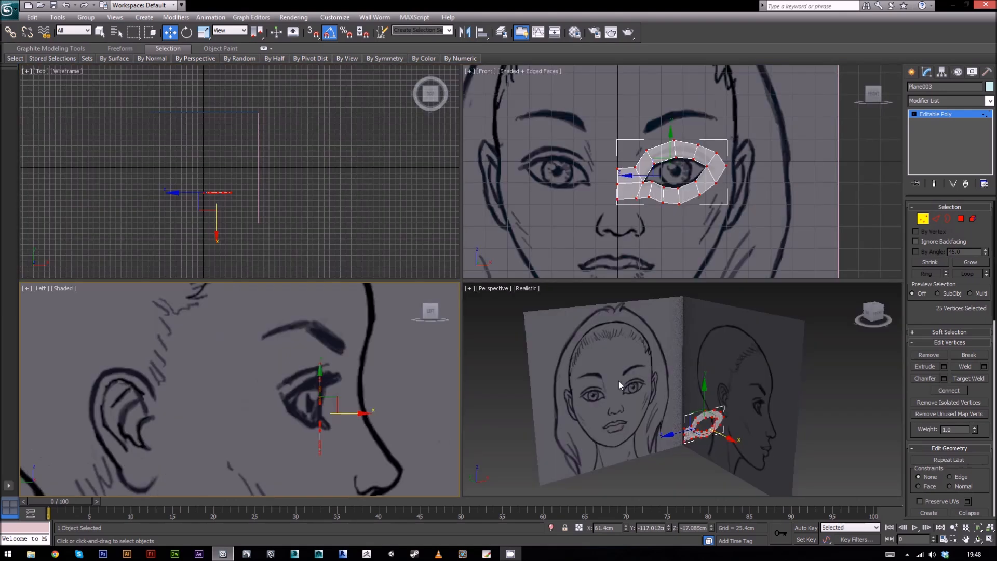
Select the three centre-line vertices of the eye mesh and move them forward to the nose-bridge outline in the Left view.
alt+middle_drag(793, 401, 693, 405)
middle_drag(229, 149, 240, 130)
scroll(235, 176, up, 6)
middle_drag(248, 189, 309, 133)
middle_drag(655, 212, 625, 215)
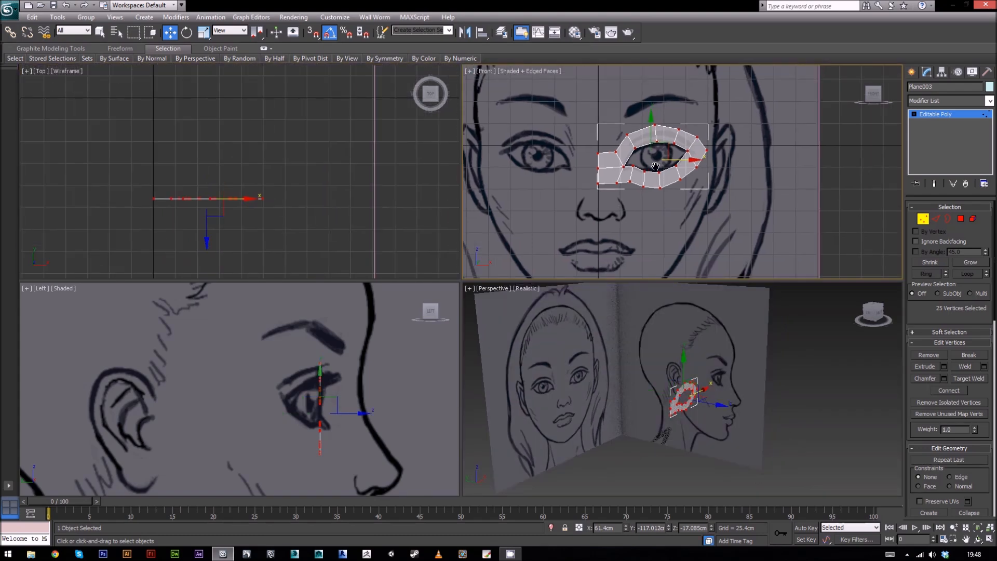
click(677, 219)
middle_drag(754, 151, 741, 171)
mouse_move(679, 201)
middle_down()
mouse_move(712, 181)
mouse_move(685, 207)
middle_up()
scroll(707, 199, up, 2)
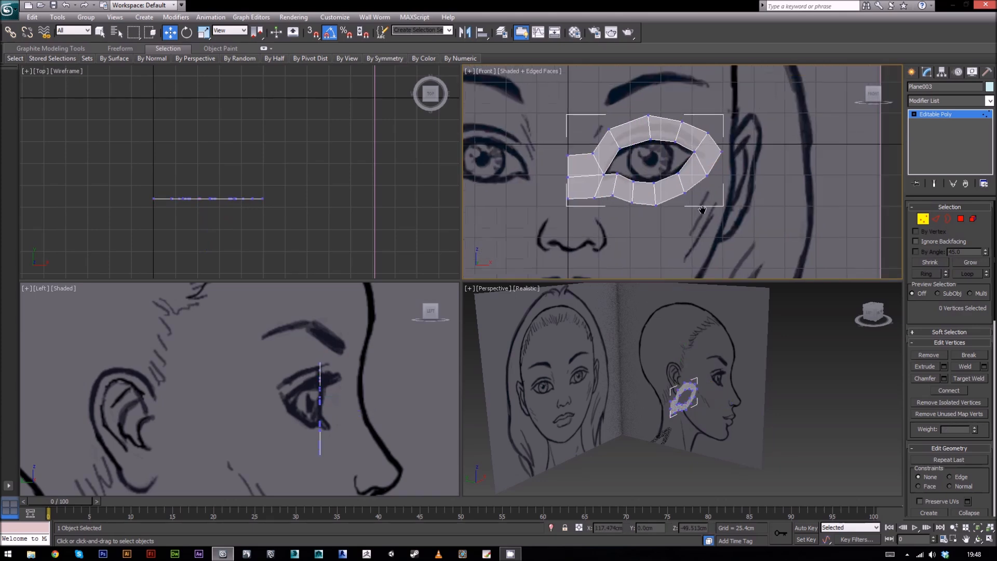
drag(572, 199, 572, 198)
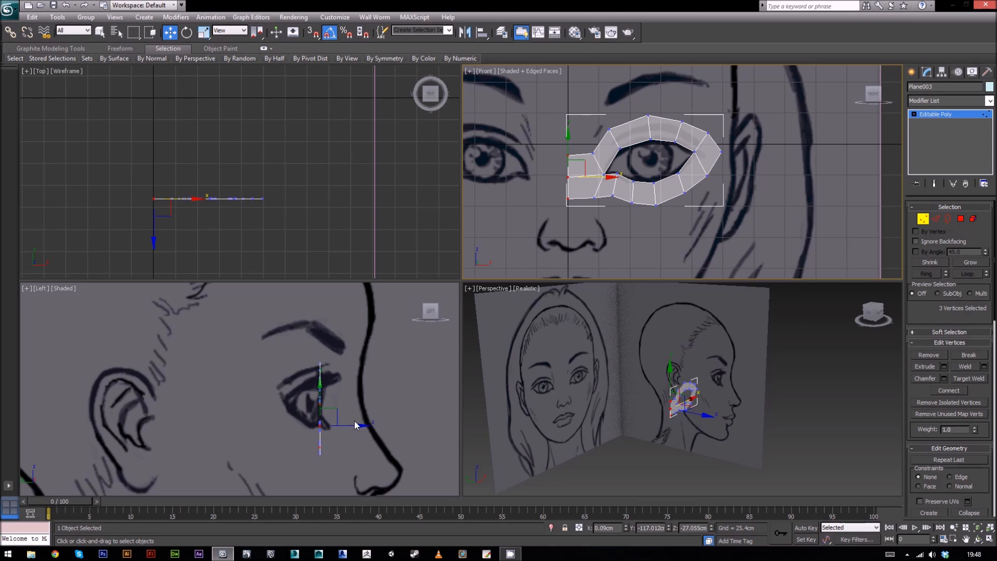
middle_drag(357, 422, 356, 418)
drag(355, 418, 397, 418)
Fit the middle and bottom centre-line vertices to the nose profile, with edged faces shown in the Left view.
middle_drag(397, 417, 386, 371)
middle_drag(392, 419, 391, 408)
click(405, 326)
drag(365, 356, 346, 370)
key(F4)
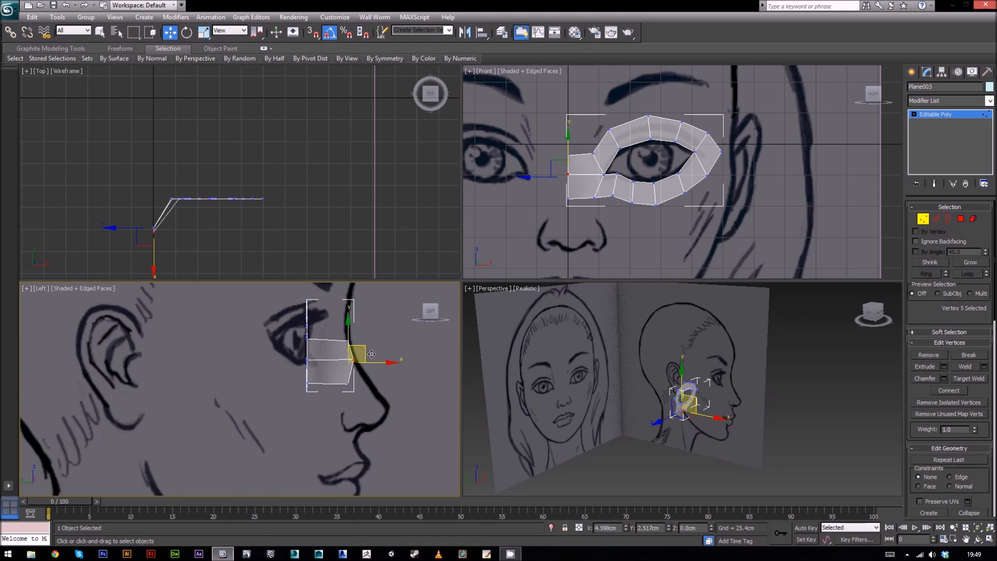
click(367, 380)
drag(344, 391, 398, 362)
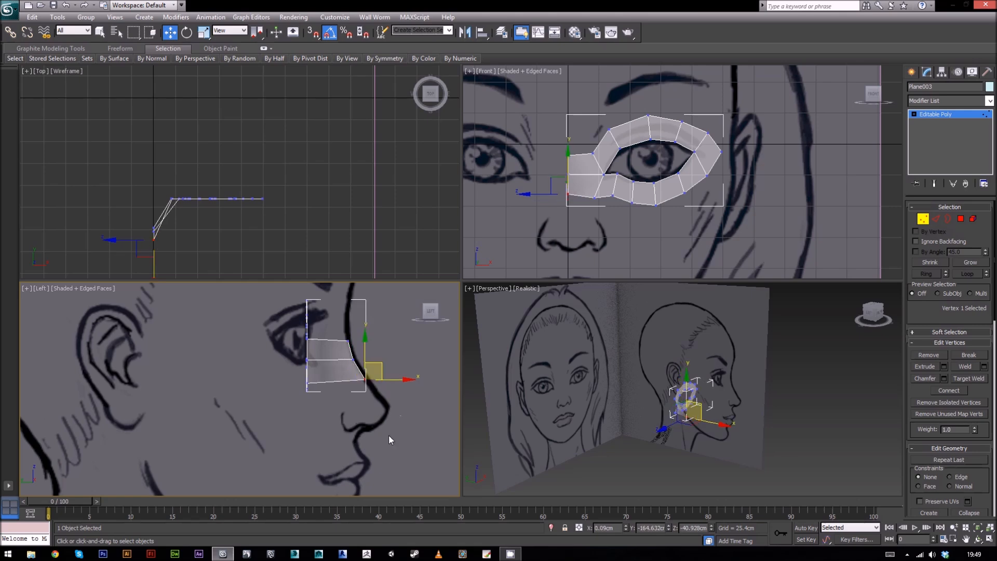
scroll(386, 431, up, 2)
middle_drag(386, 373, 365, 385)
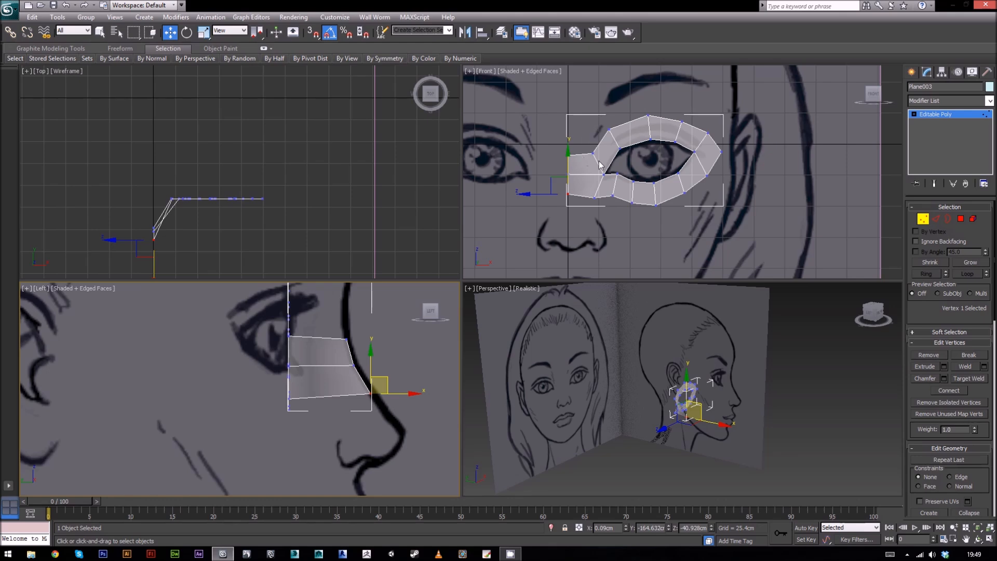
Select the column of three vertices at the inner eye corner and move it slightly forward in the Left view.
right_click(603, 191)
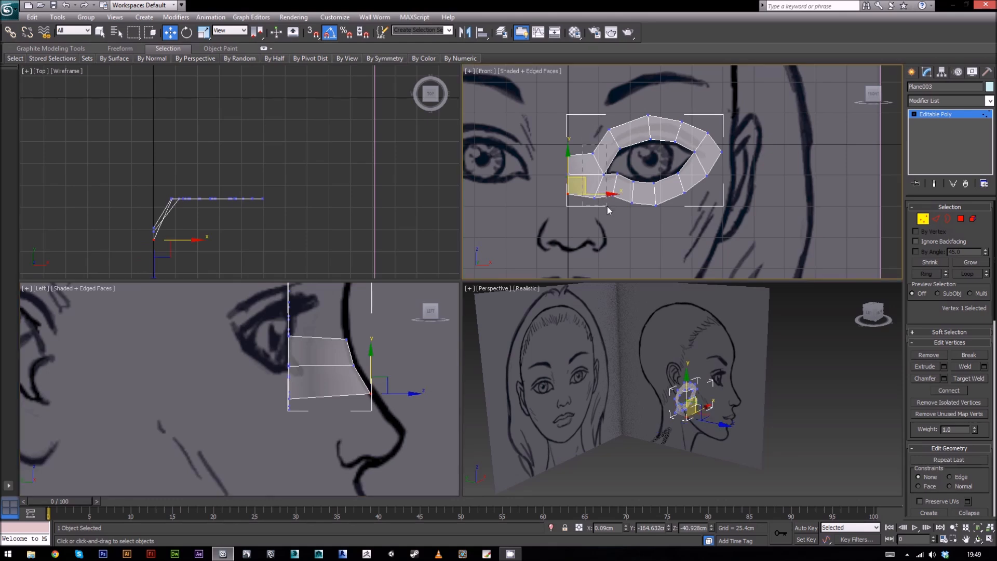
drag(606, 206, 606, 207)
right_click(367, 398)
middle_drag(362, 395, 360, 414)
drag(301, 369, 312, 369)
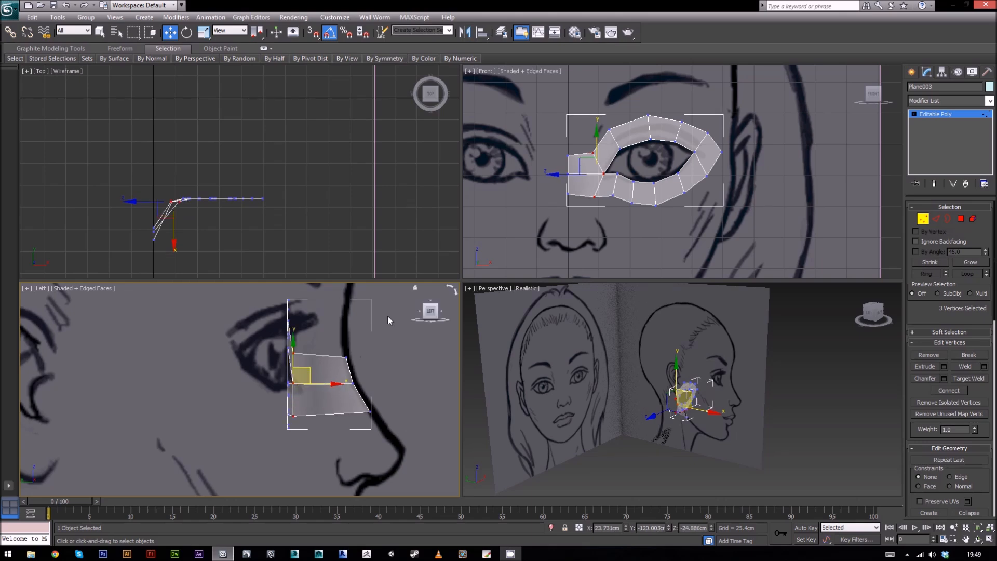
middle_drag(360, 356, 358, 386)
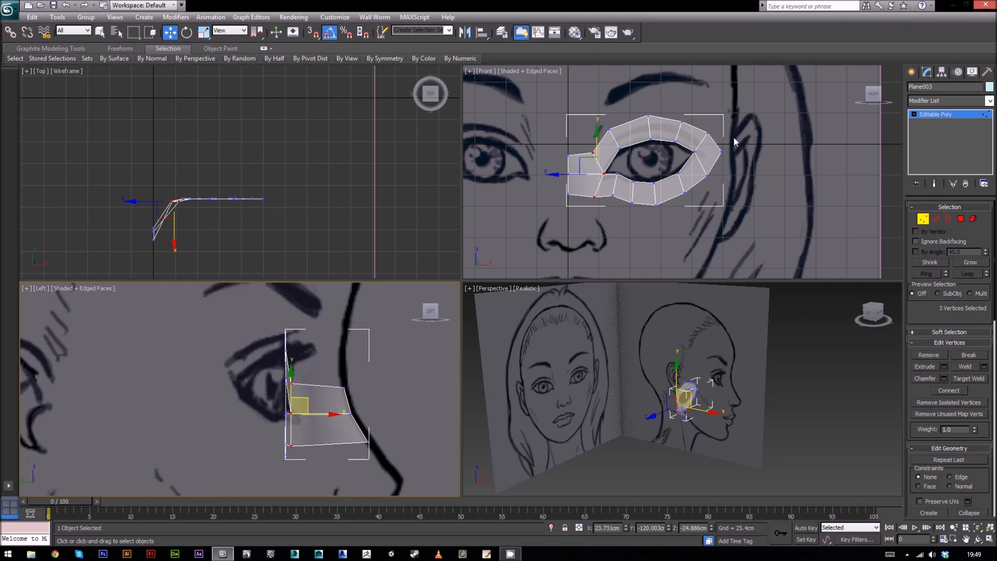
Move the outer eye-corner vertices back to the rear of the drawn eye and the four mid-eye vertices slightly forward.
drag(693, 122, 721, 210)
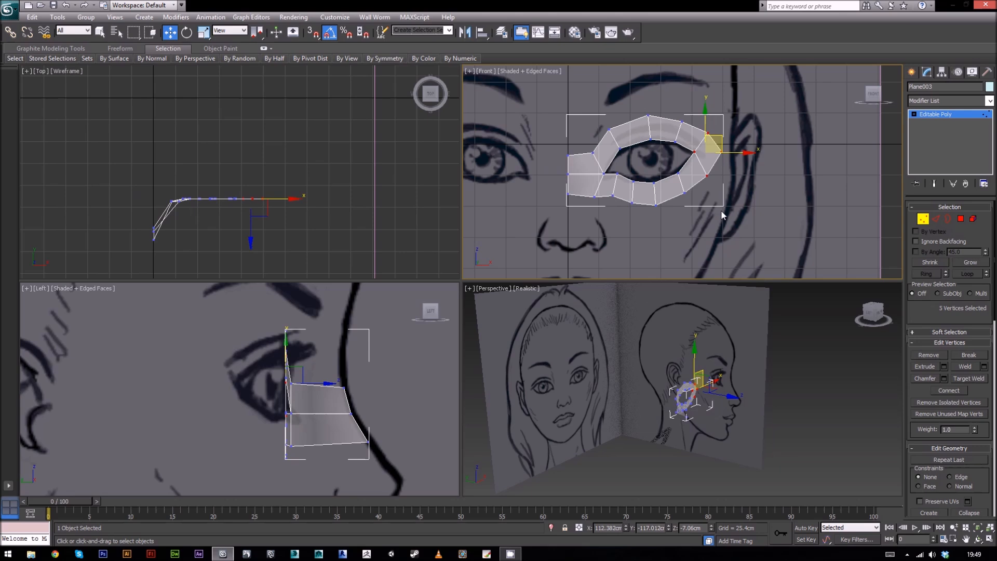
middle_drag(307, 425, 320, 397)
shift+drag(334, 357, 275, 356)
drag(638, 104, 664, 216)
middle_drag(352, 361, 341, 361)
drag(311, 367, 319, 367)
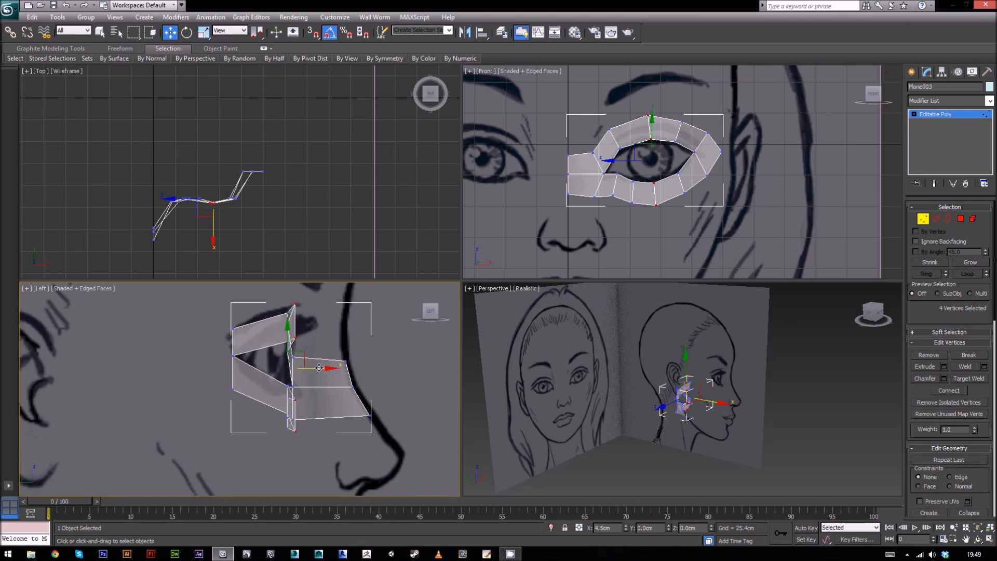
Move the outer eye-corner vertices forward in the Top view into an even backward slope, and show edged faces in Perspective.
middle_drag(274, 178, 299, 105)
scroll(337, 138, up, 3)
middle_drag(340, 140, 331, 229)
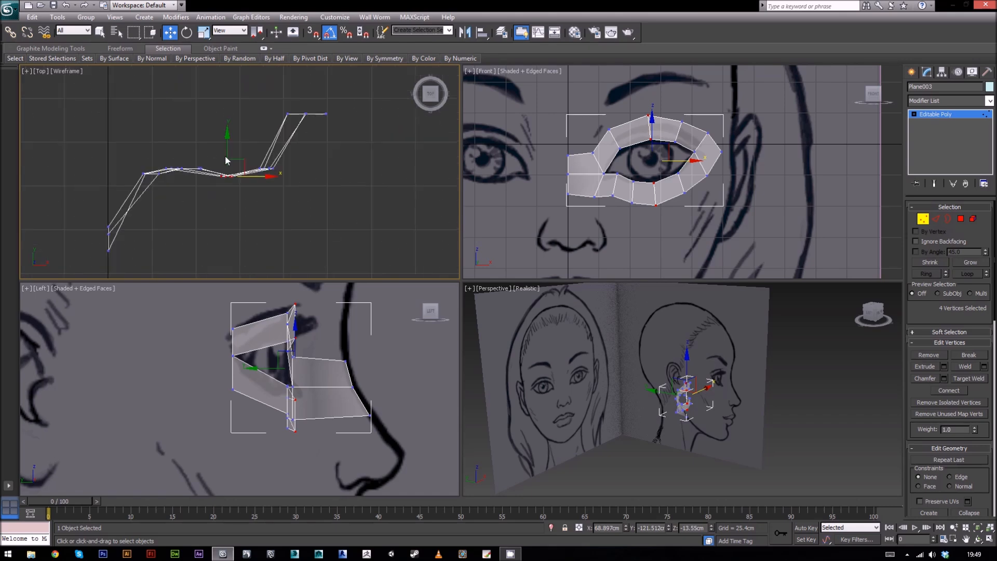
middle_drag(286, 200, 276, 207)
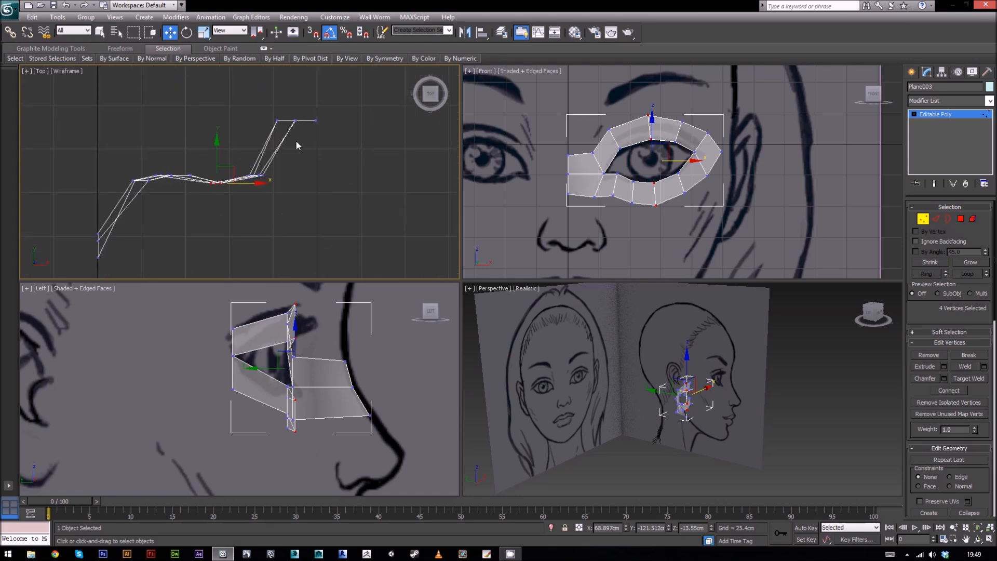
drag(302, 150, 302, 150)
drag(286, 92, 281, 151)
click(313, 154)
scroll(752, 412, up, 5)
key(F4)
alt+middle_drag(743, 412, 771, 428)
alt+middle_drag(692, 441, 576, 339)
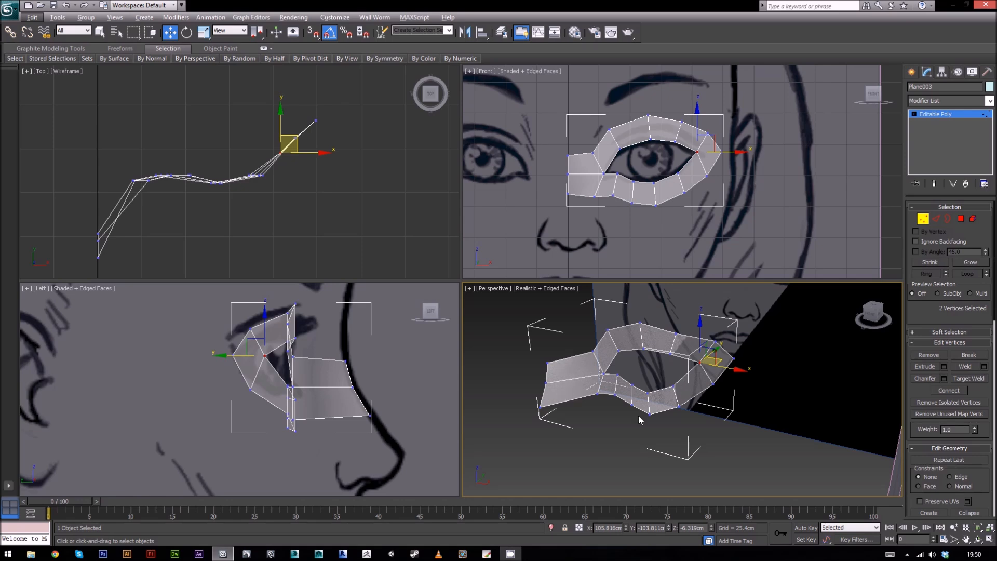
Connect the three nose-bridge edges with 1 segment and move the new edges forward in the Top view.
click(934, 219)
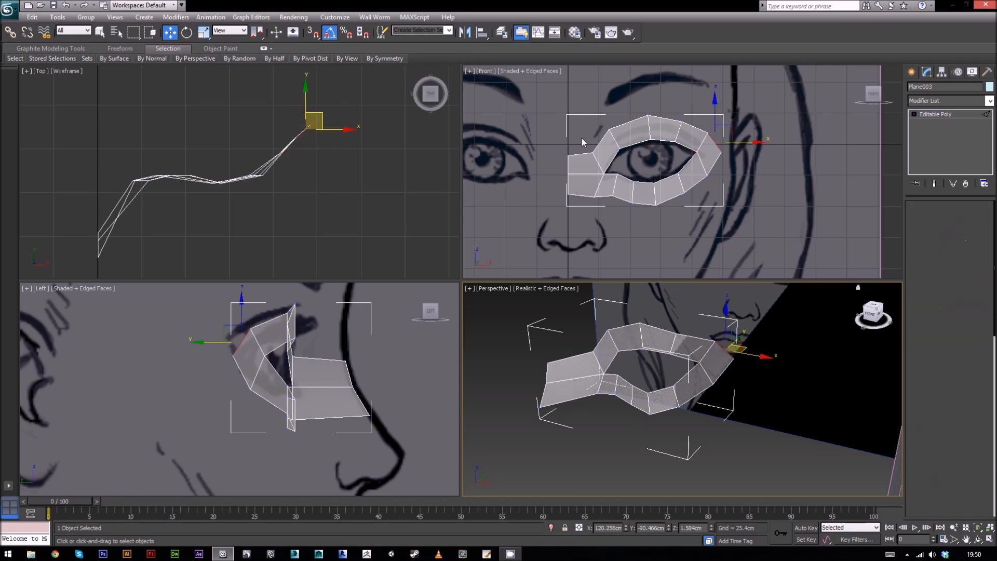
scroll(581, 138, up, 2)
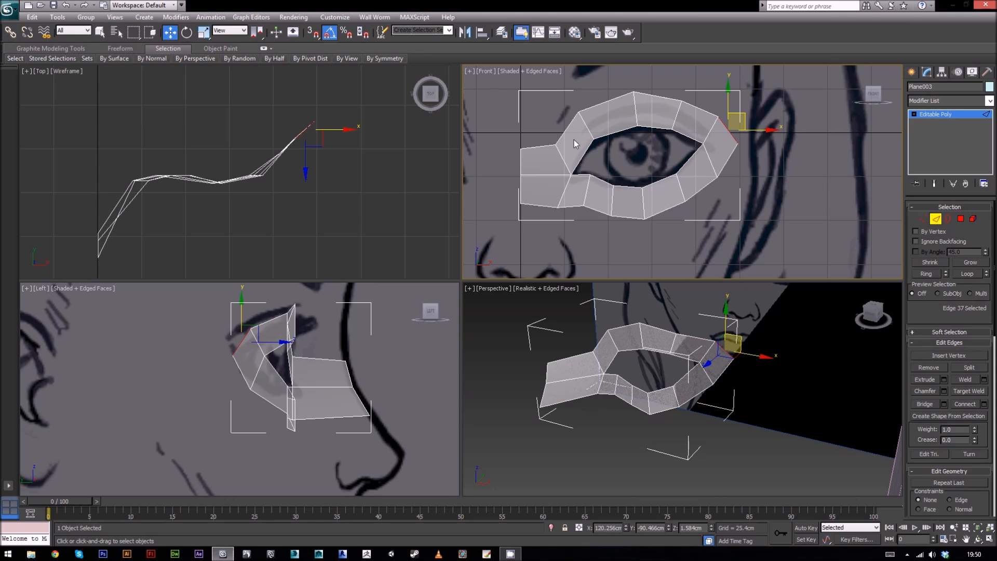
drag(530, 128, 536, 241)
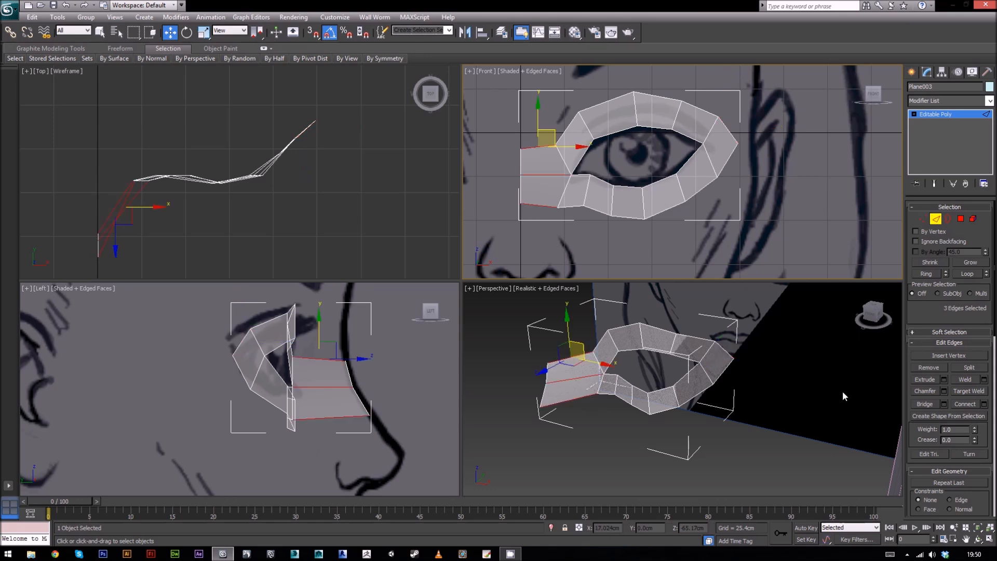
click(983, 404)
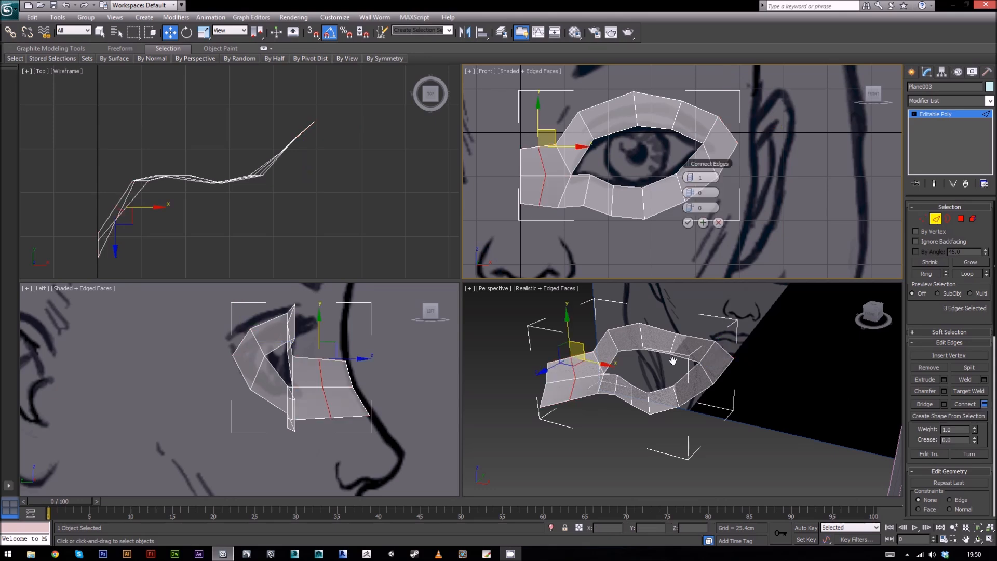
click(702, 223)
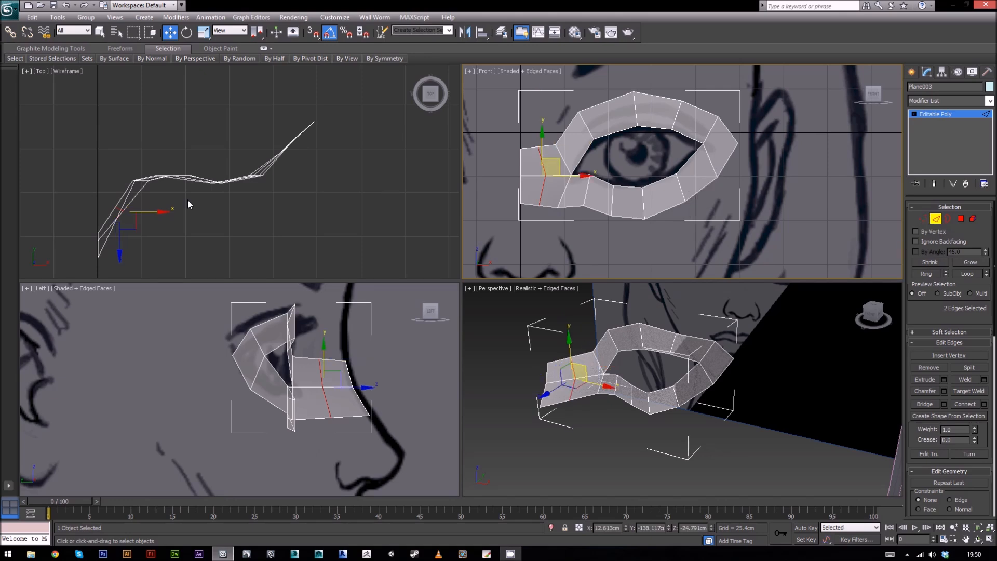
middle_drag(188, 199, 197, 167)
drag(131, 156, 129, 165)
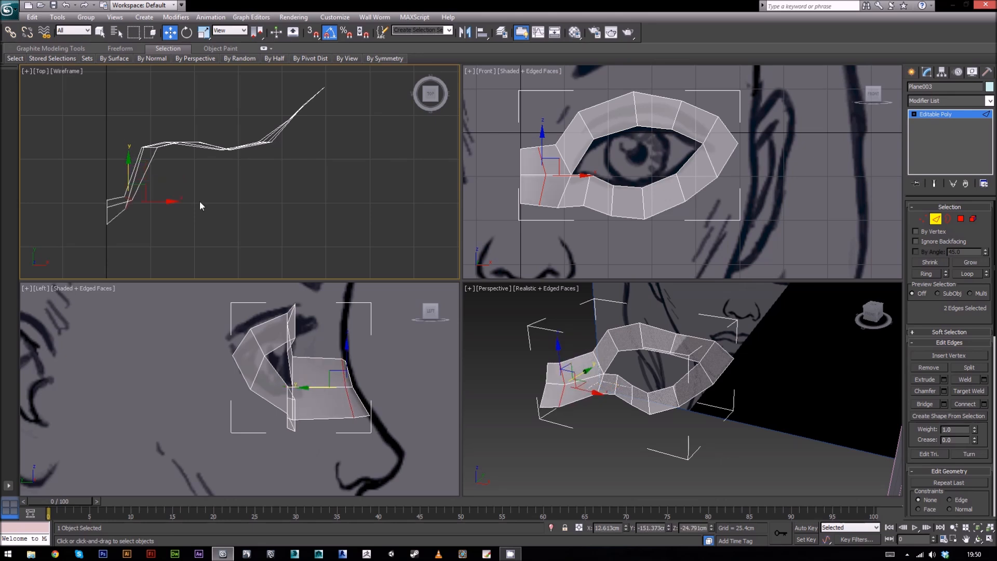
Move the upper and middle vertices of the new nose-bridge column slightly back in the Left view.
click(922, 218)
scroll(377, 369, up, 3)
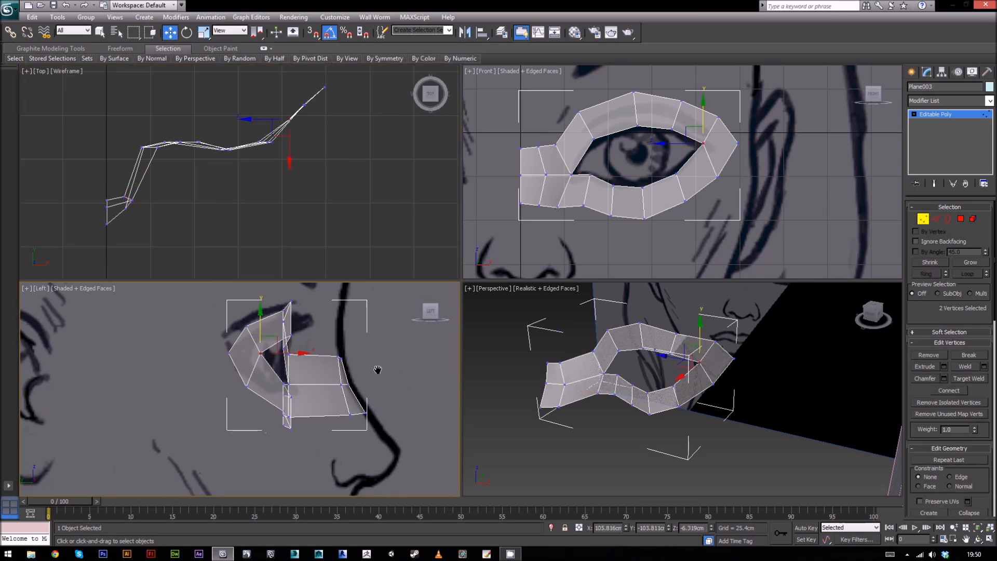
click(376, 342)
drag(412, 341, 404, 341)
middle_drag(407, 356, 395, 332)
click(371, 356)
drag(389, 355, 387, 355)
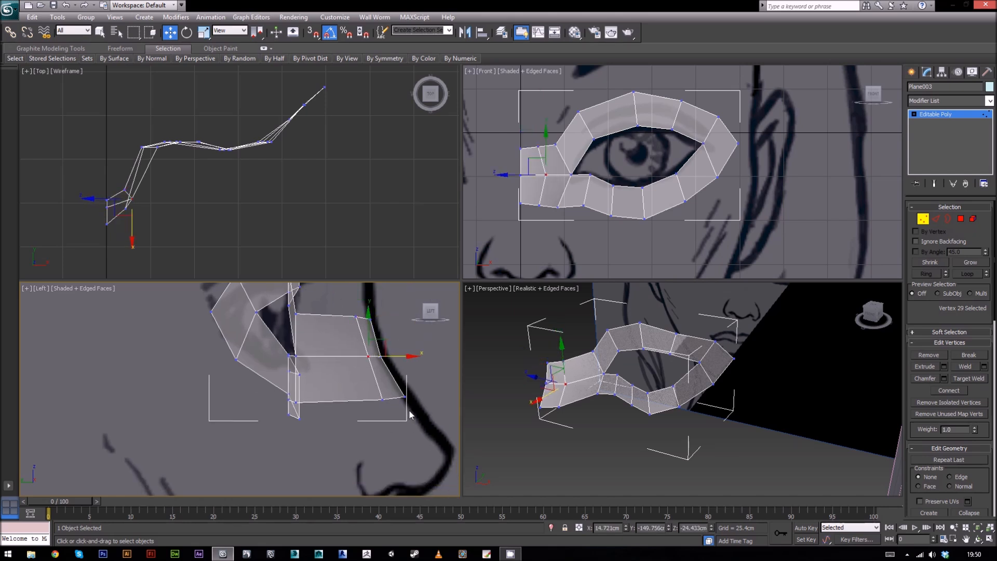
In the Top view, shift the upper vertex beside the inner eye corner forward and noseward, and the lower one forward and outward.
alt+middle_drag(781, 398, 702, 430)
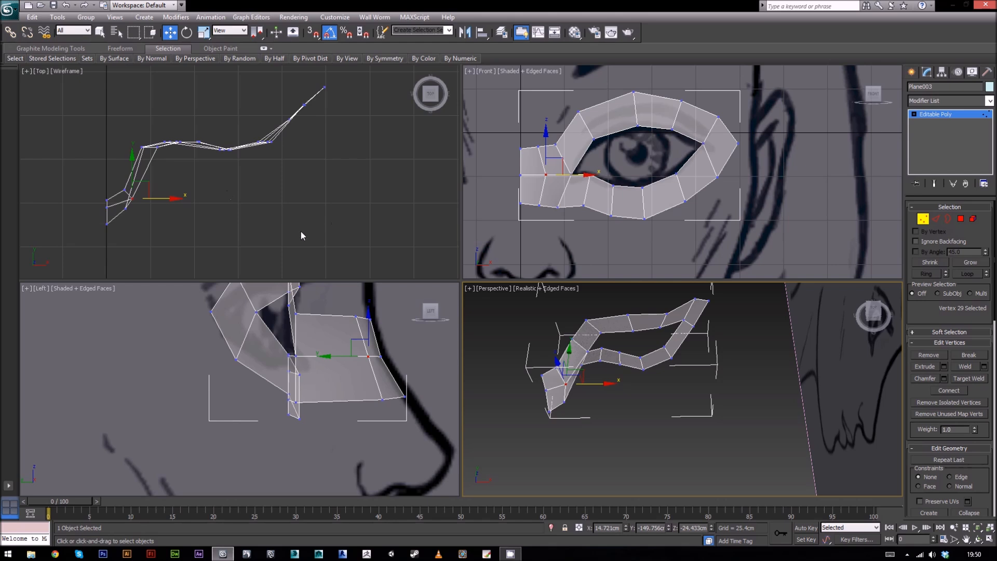
click(144, 150)
drag(153, 139, 149, 139)
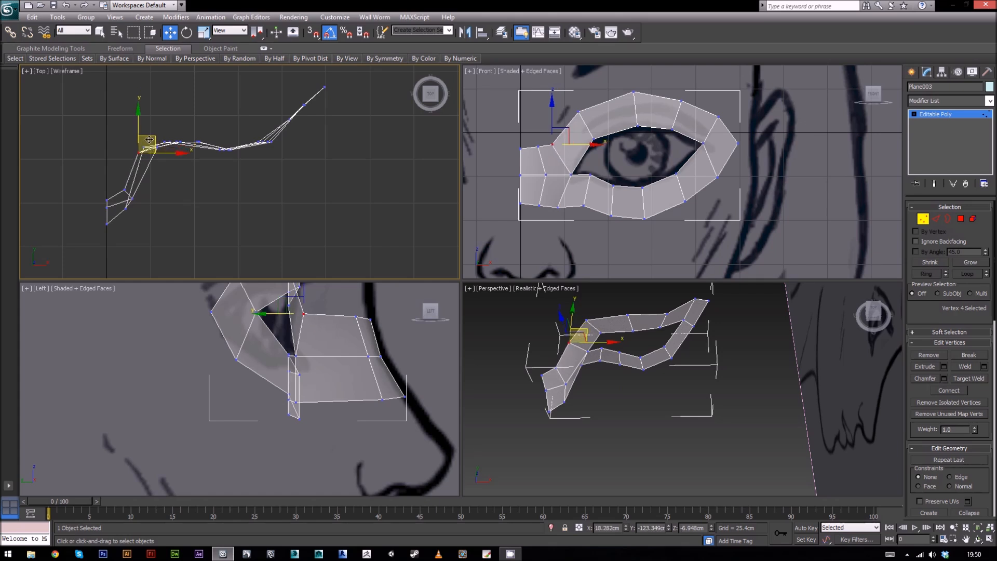
click(170, 182)
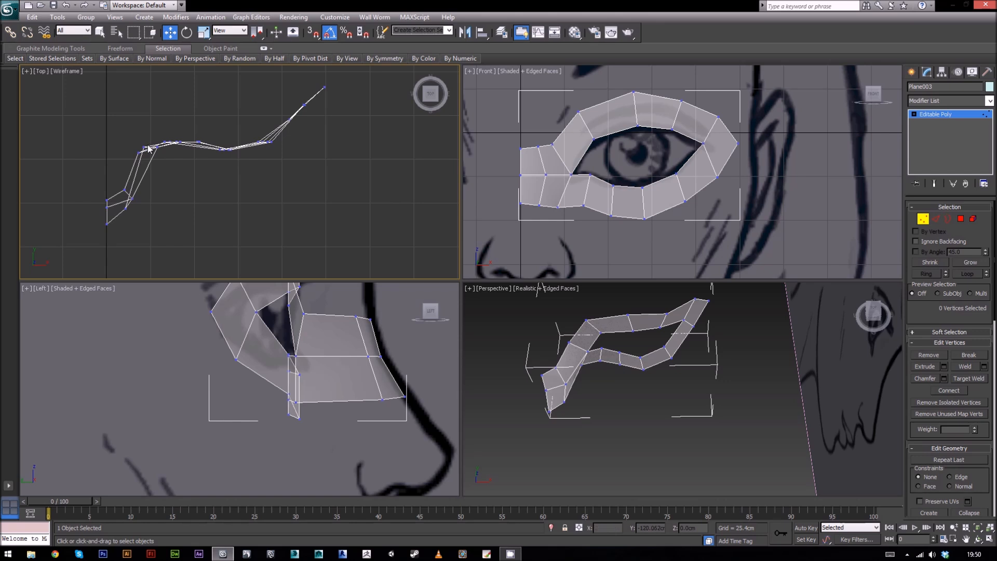
click(145, 147)
drag(153, 139, 171, 158)
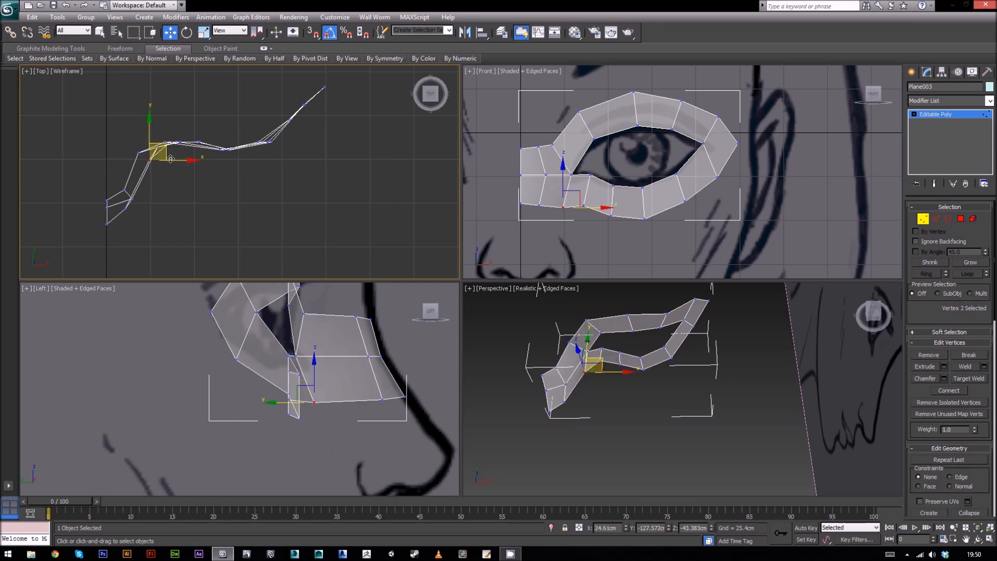
Select the two lowest outer-rim vertices below the eye and move them forward in the Left view.
alt+middle_drag(717, 336, 657, 429)
middle_drag(311, 392, 254, 420)
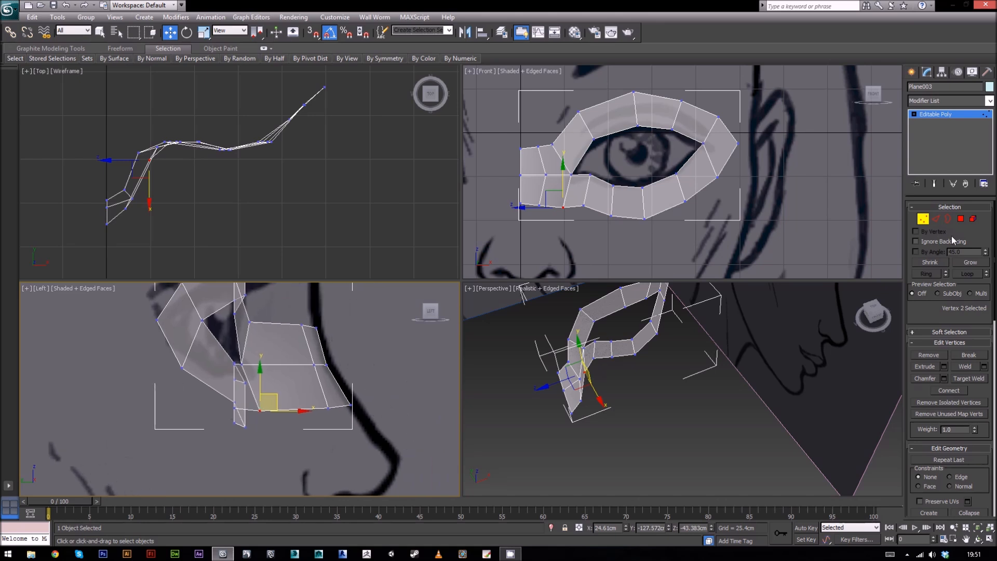
click(923, 218)
click(921, 217)
click(610, 217)
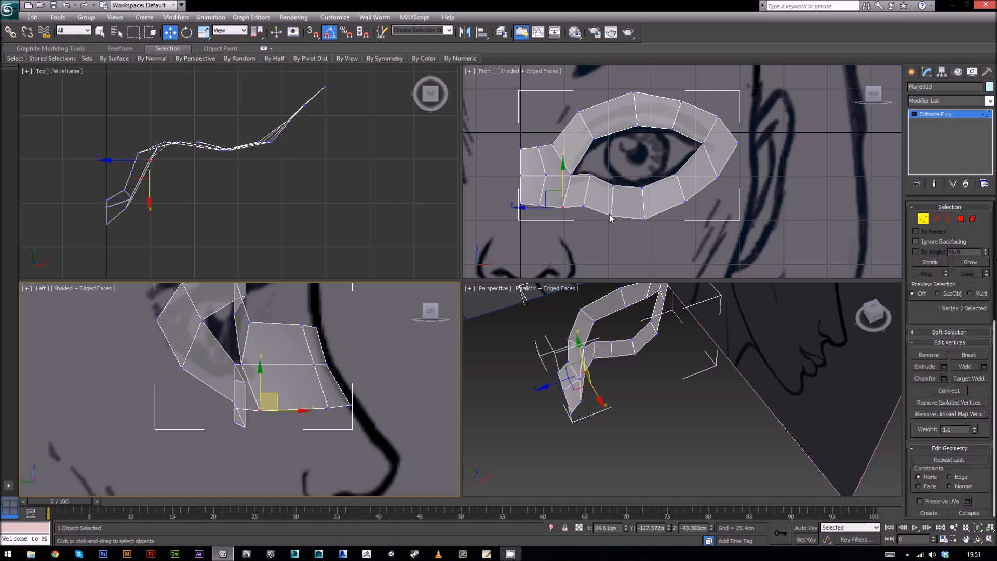
ctrl+click(644, 218)
middle_drag(276, 387, 272, 387)
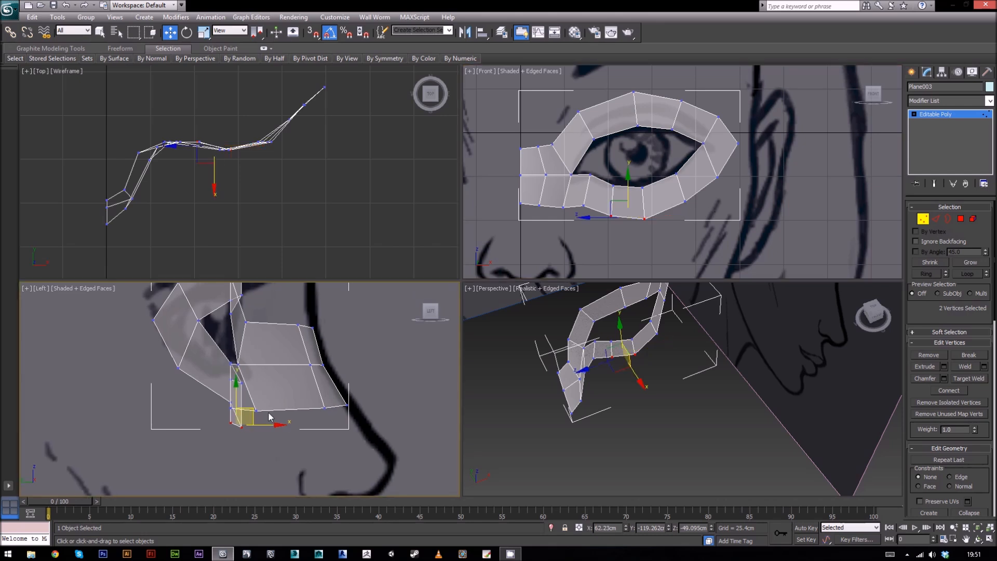
drag(267, 424, 283, 423)
Move the next two lower outer-rim vertices toward the outer eye corner forward to smooth the loop's curvature.
click(685, 202)
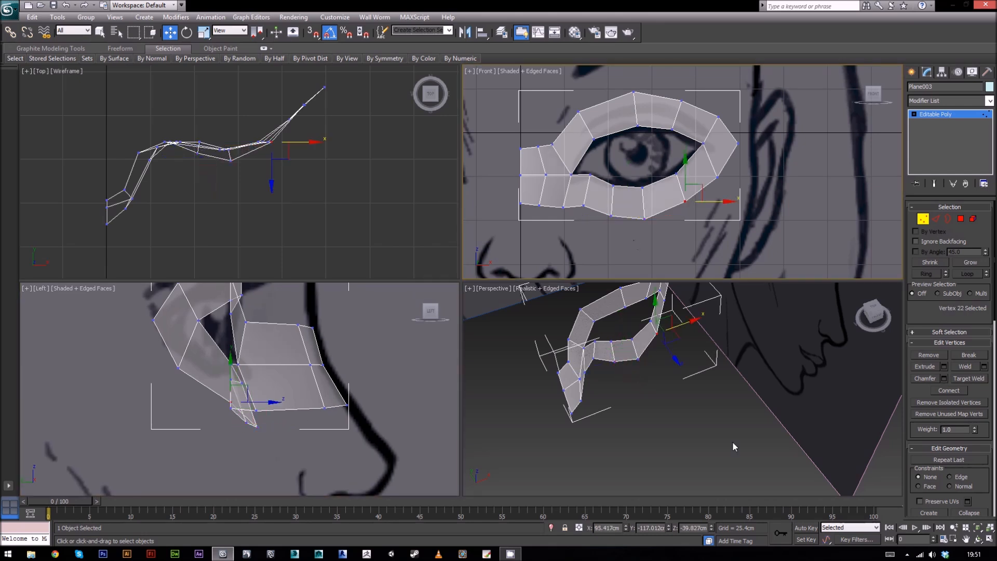
alt+middle_drag(732, 441, 658, 398)
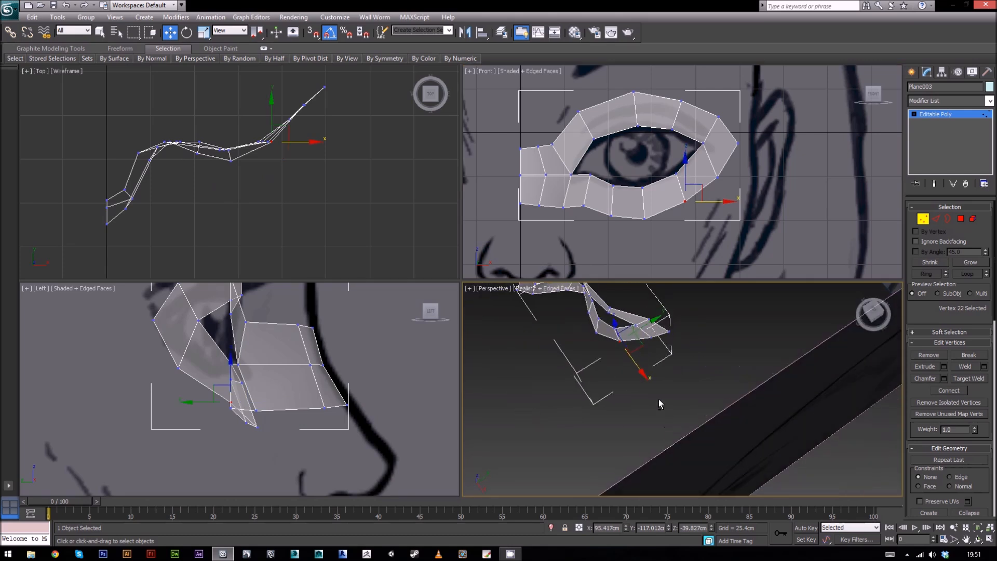
drag(650, 321, 644, 327)
alt+middle_drag(646, 329, 671, 250)
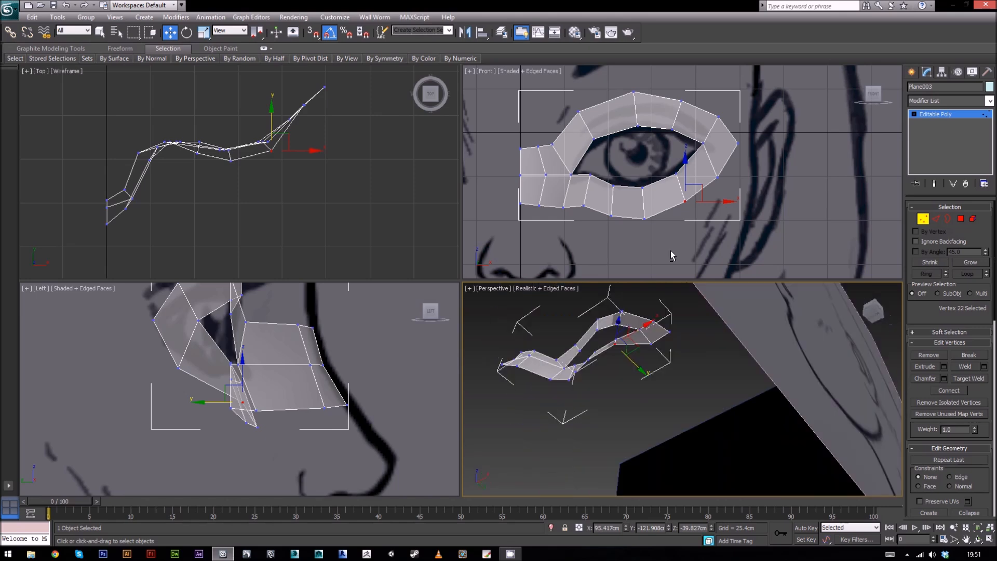
alt+middle_drag(683, 301, 655, 335)
click(650, 328)
drag(672, 303, 623, 418)
alt+middle_drag(623, 418, 663, 377)
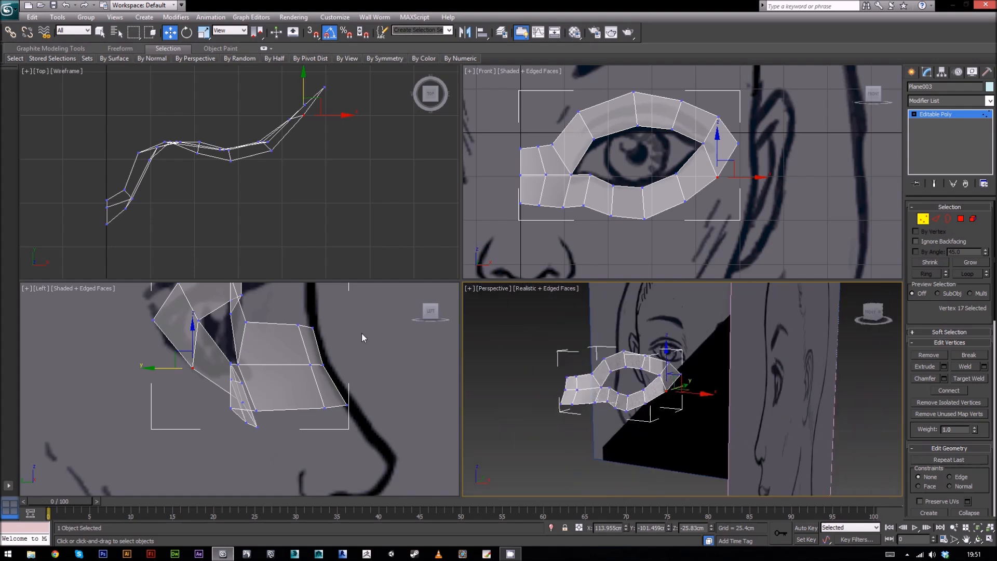
Leave vertex editing, bring up the standard primitives for creation, and deselect the eye mesh.
scroll(701, 162, down, 5)
click(911, 72)
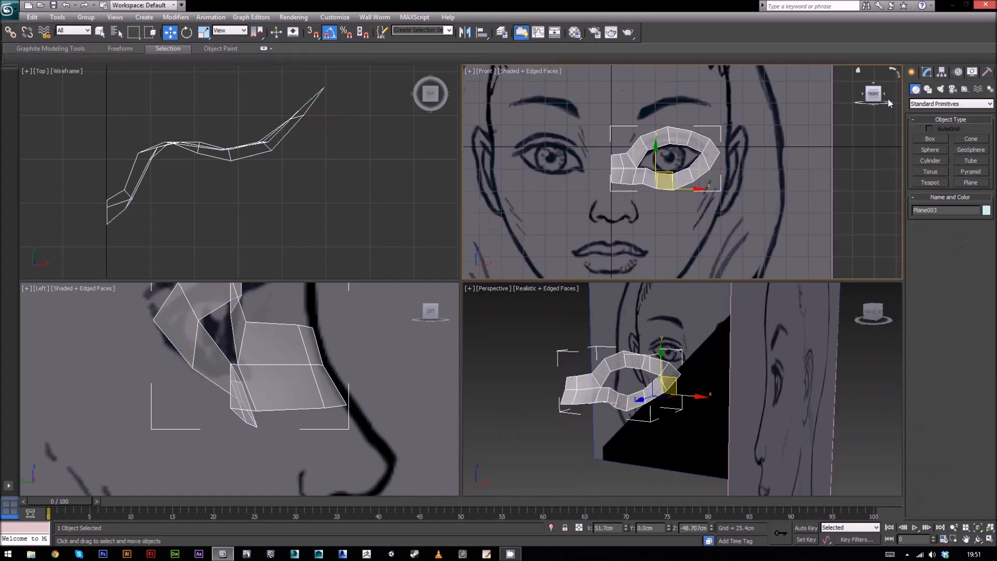
middle_drag(767, 206, 752, 206)
click(736, 198)
scroll(736, 197, up, 1)
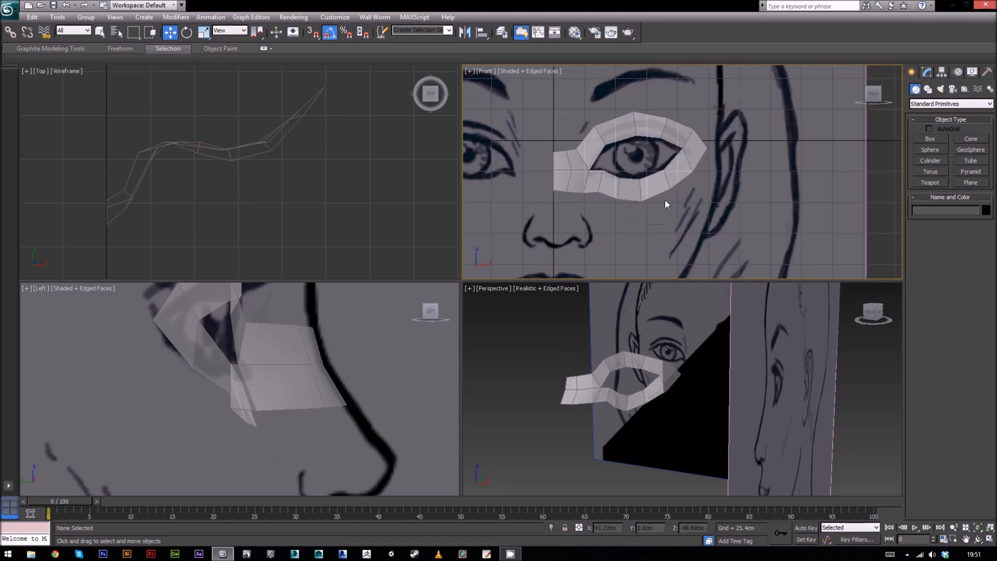
Select the eye loop mesh and apply a Symmetry modifier above its Editable Poly.
scroll(664, 199, up, 1)
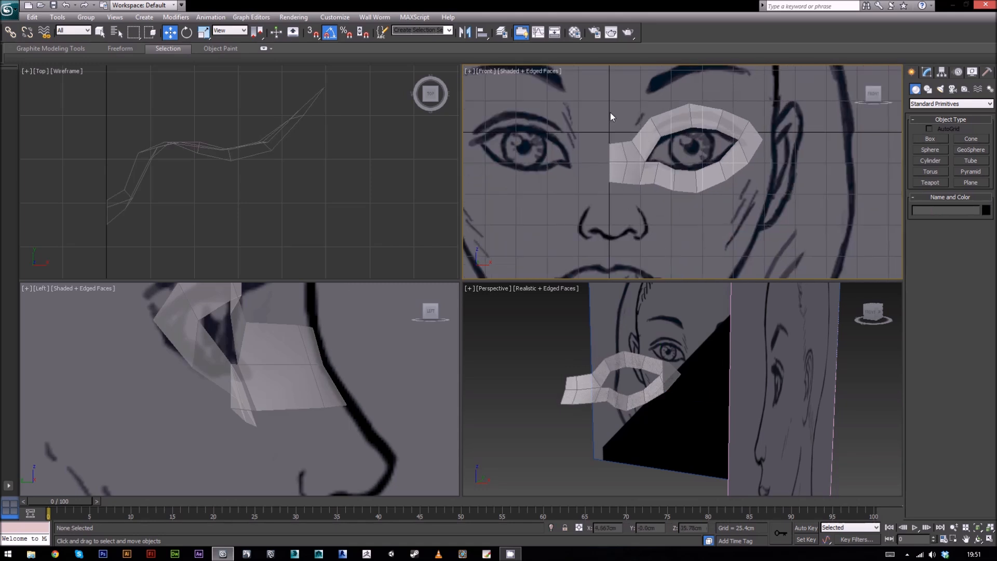
middle_drag(686, 209, 671, 212)
click(621, 168)
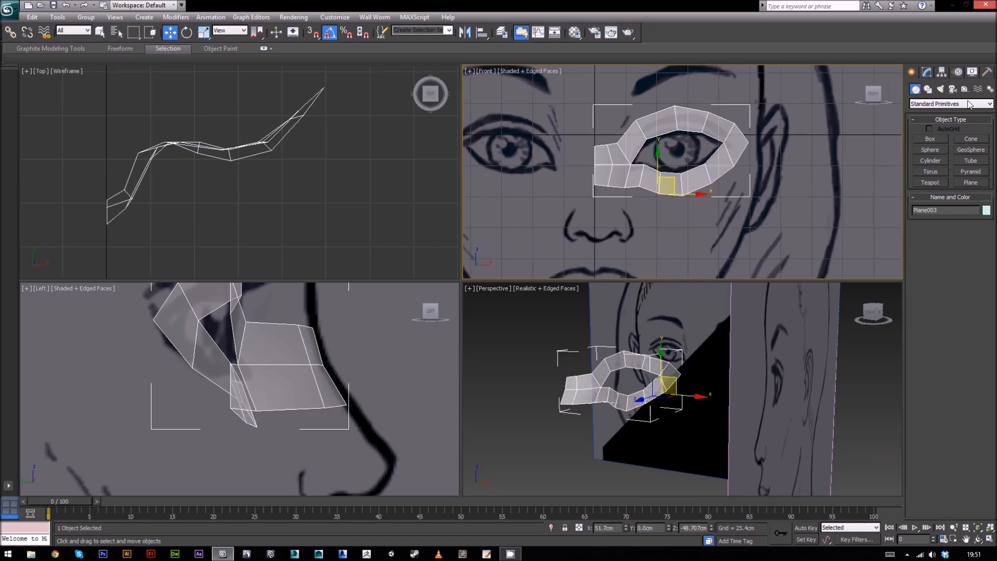
click(932, 73)
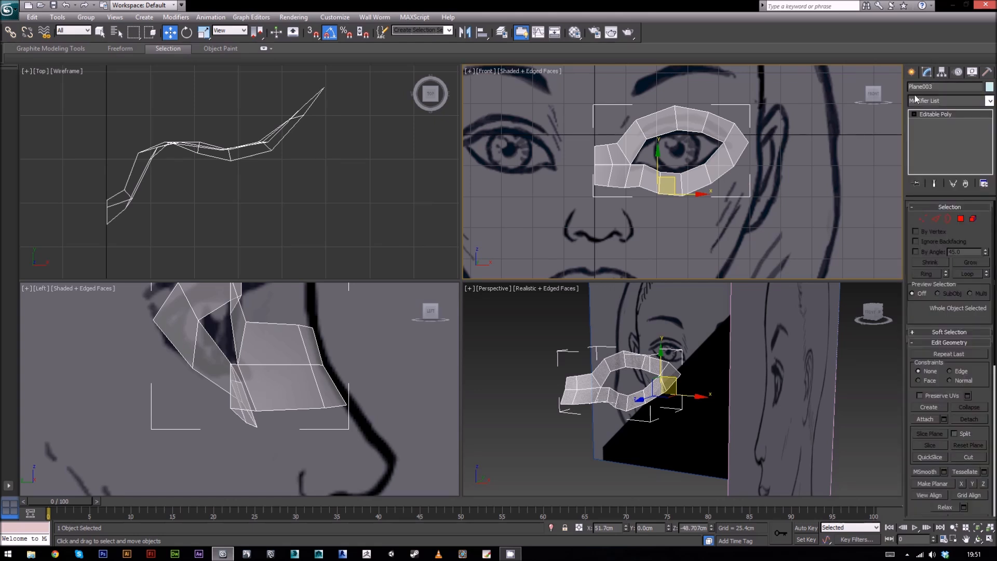
click(989, 101)
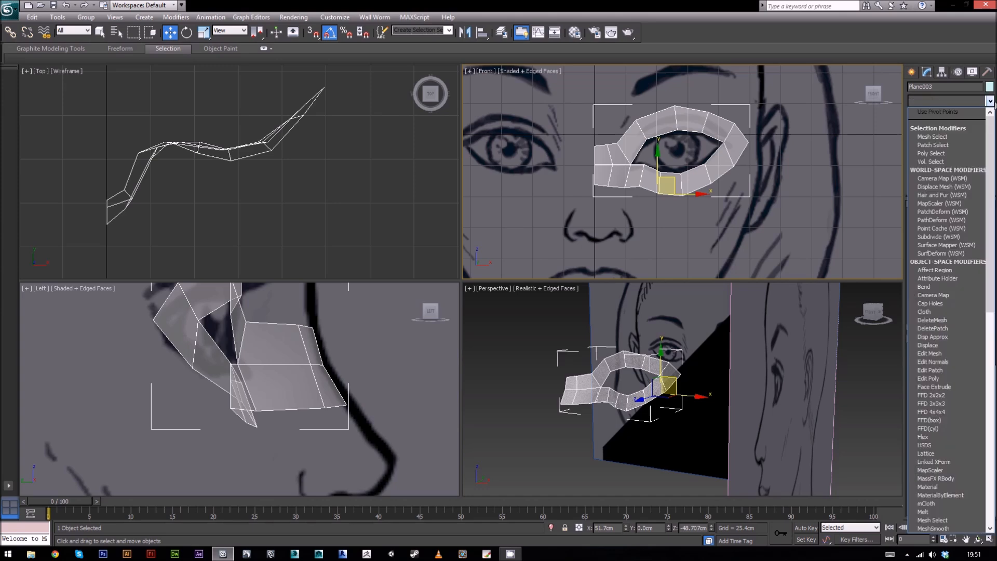
key(s)
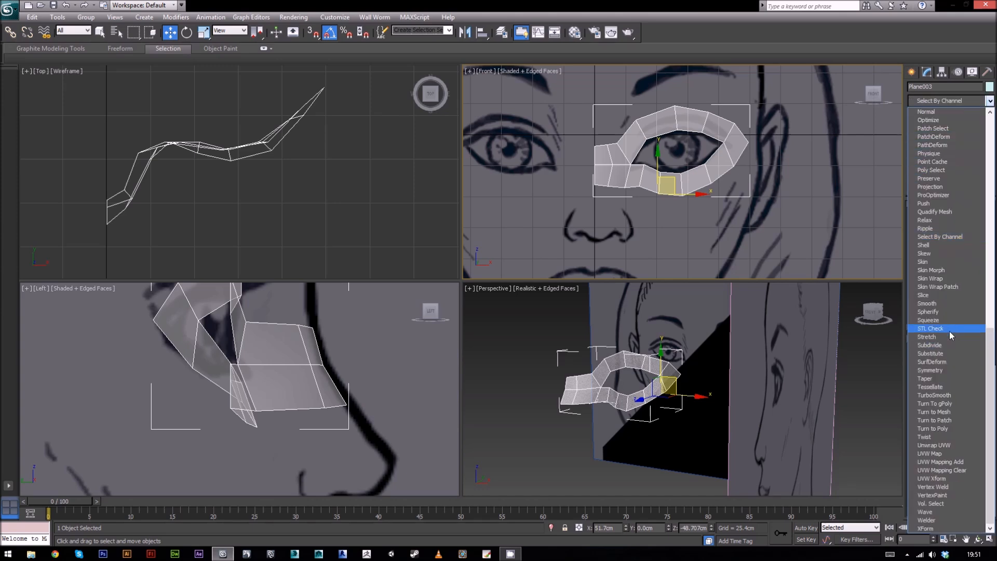
click(947, 369)
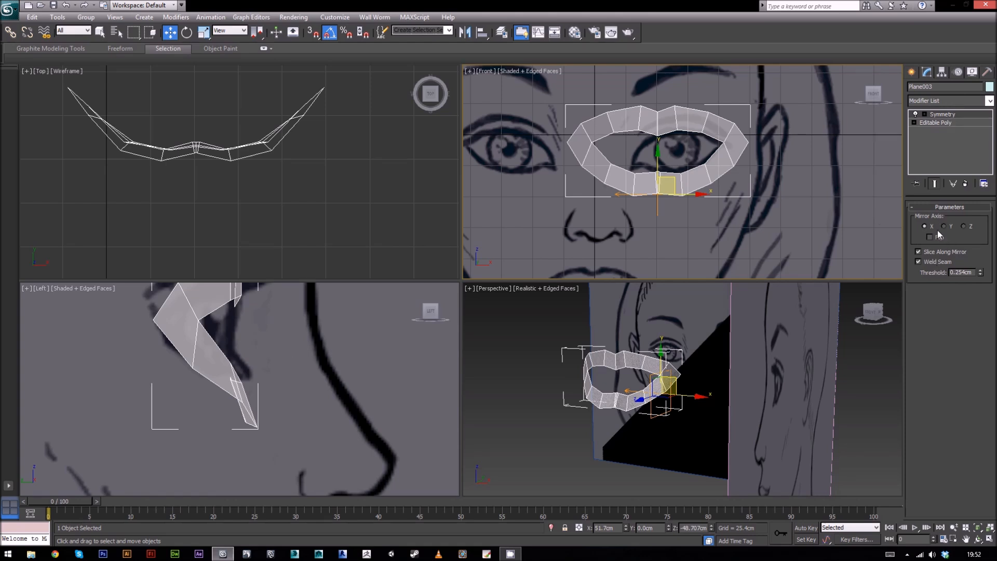
Move the Symmetry modifier's Mirror plane along X to the face's centre line so the loop is mirrored around the other eye.
click(924, 114)
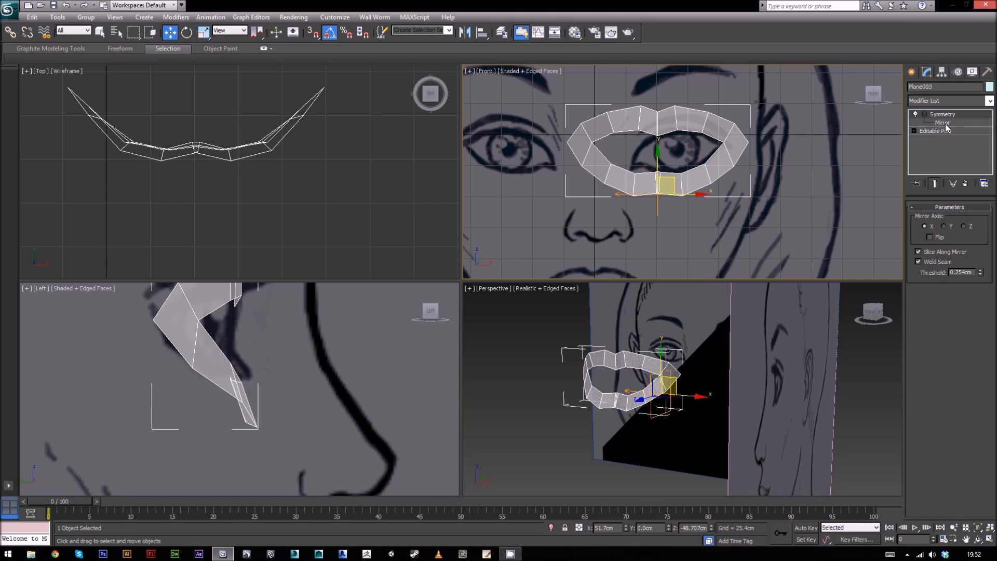
click(942, 123)
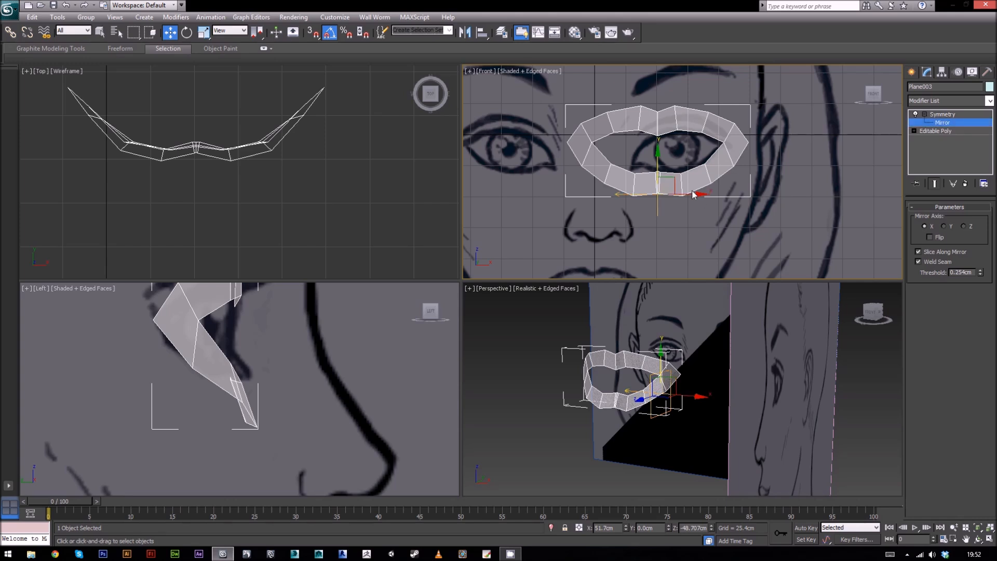
drag(692, 191, 628, 196)
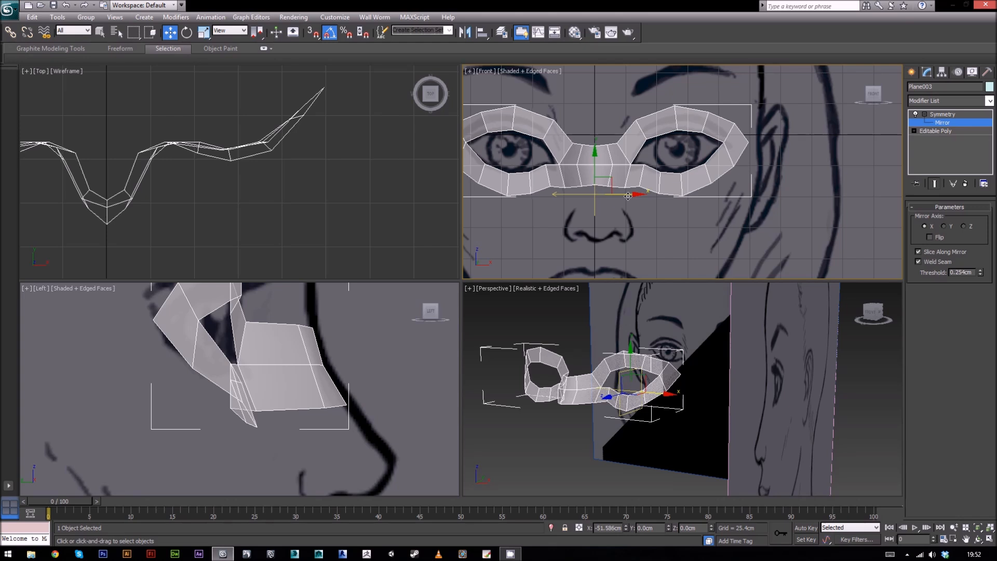
scroll(671, 223, down, 3)
middle_drag(672, 223, 716, 204)
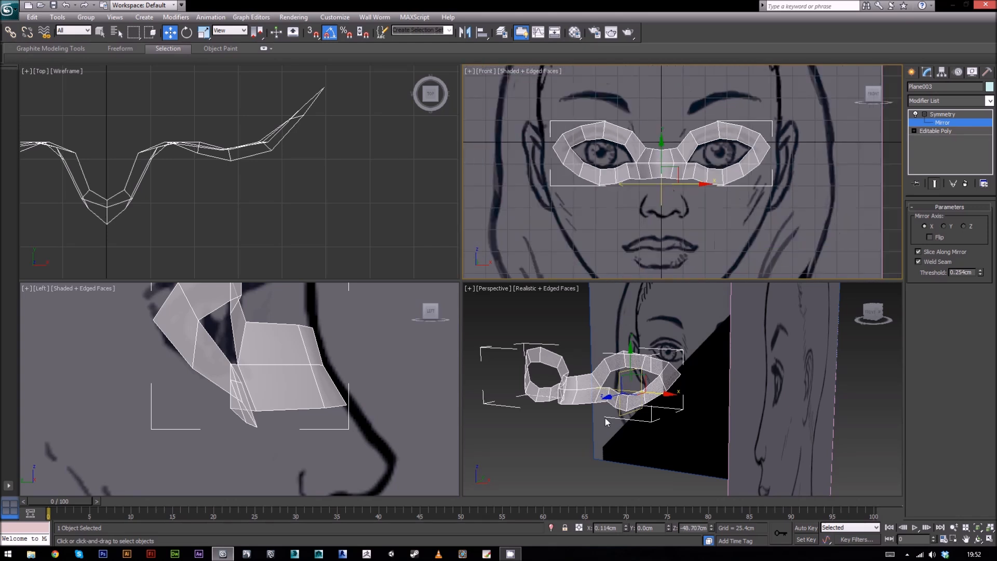